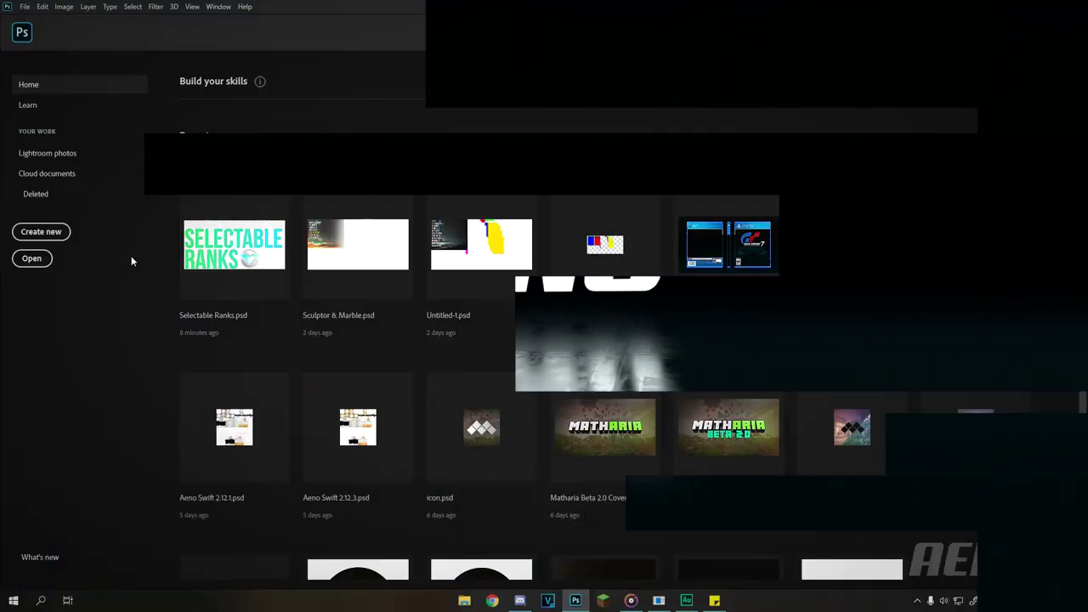
Start a new document and set it to 1000 x 500 pixels, keeping the resolution at 72 pixels/inch
click(51, 232)
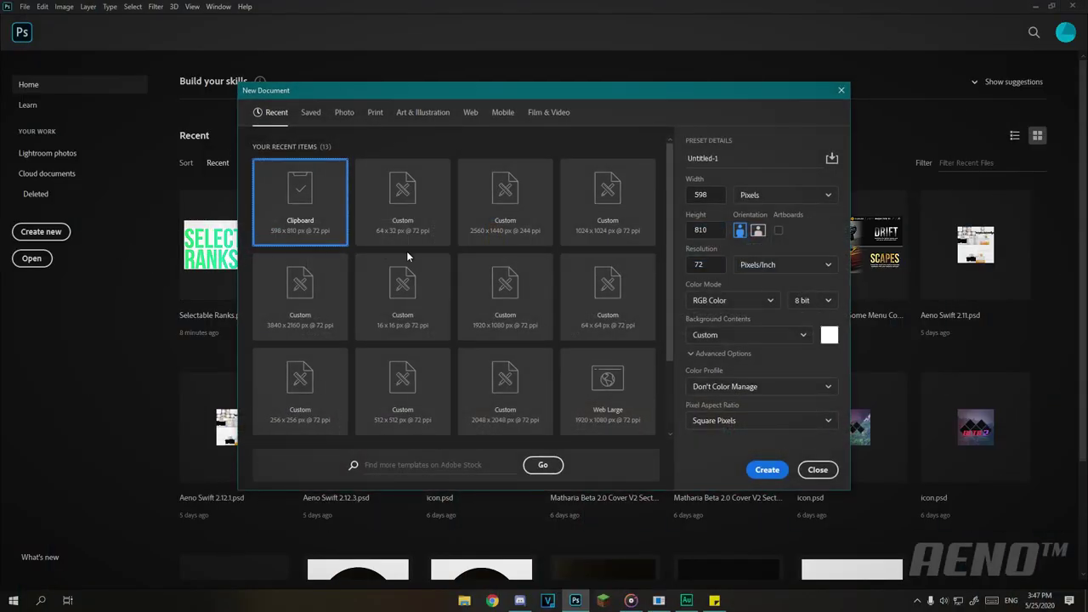
click(717, 198)
double_click(714, 197)
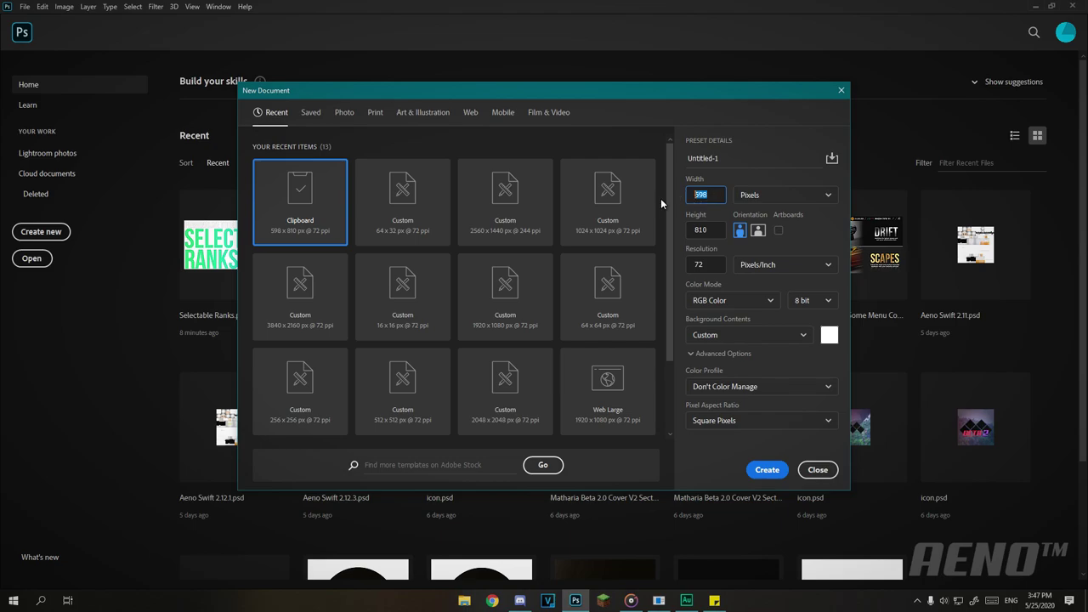
text(1000)
key(Tab)
key(Tab)
text(50)
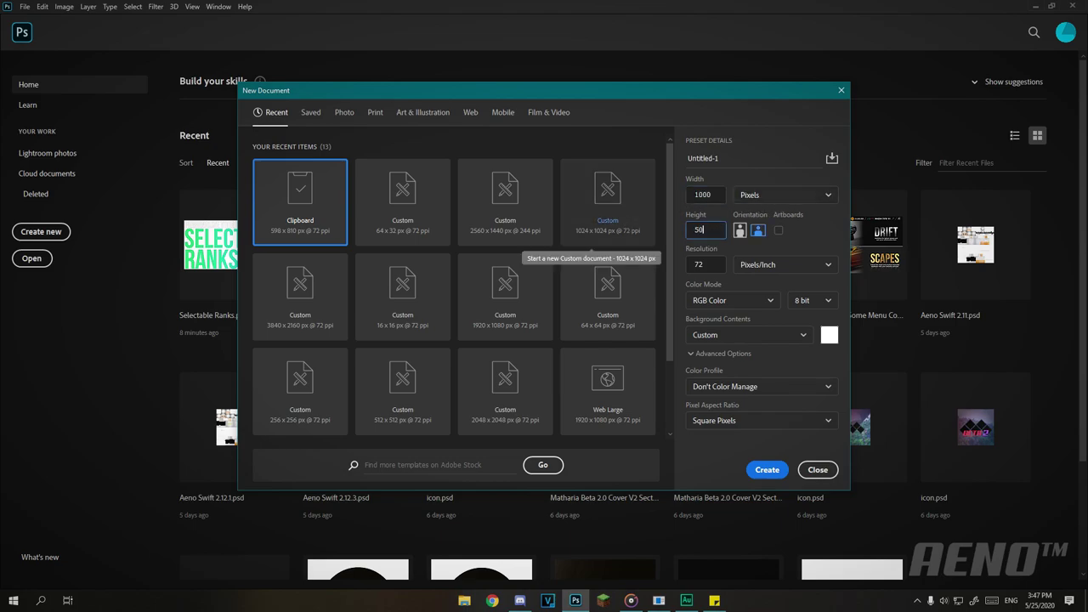
click(696, 266)
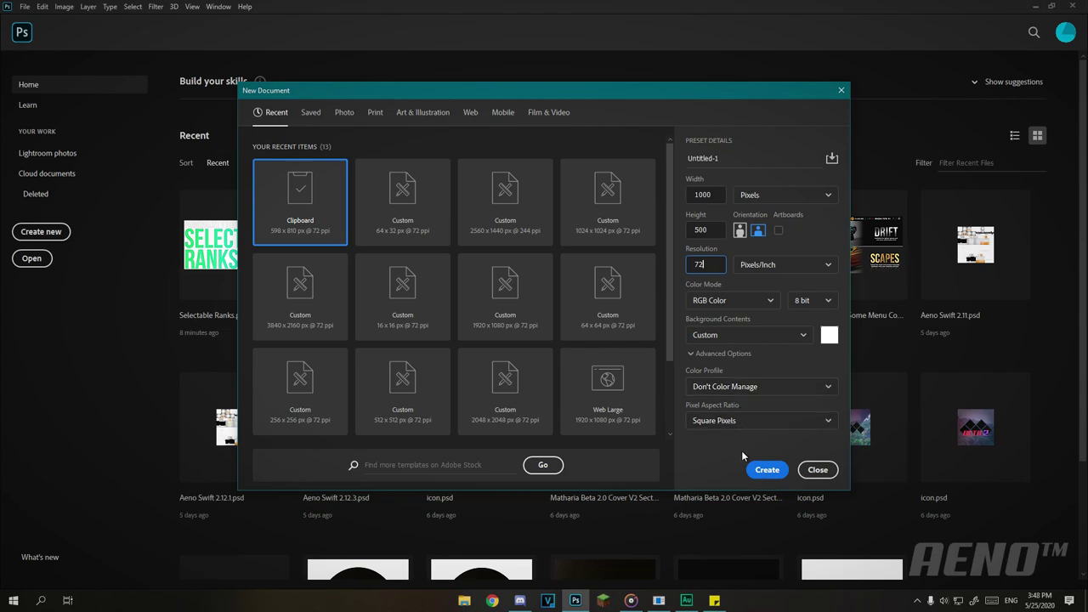
Set the new document's background colour to near-black #121212 and create the document
click(829, 337)
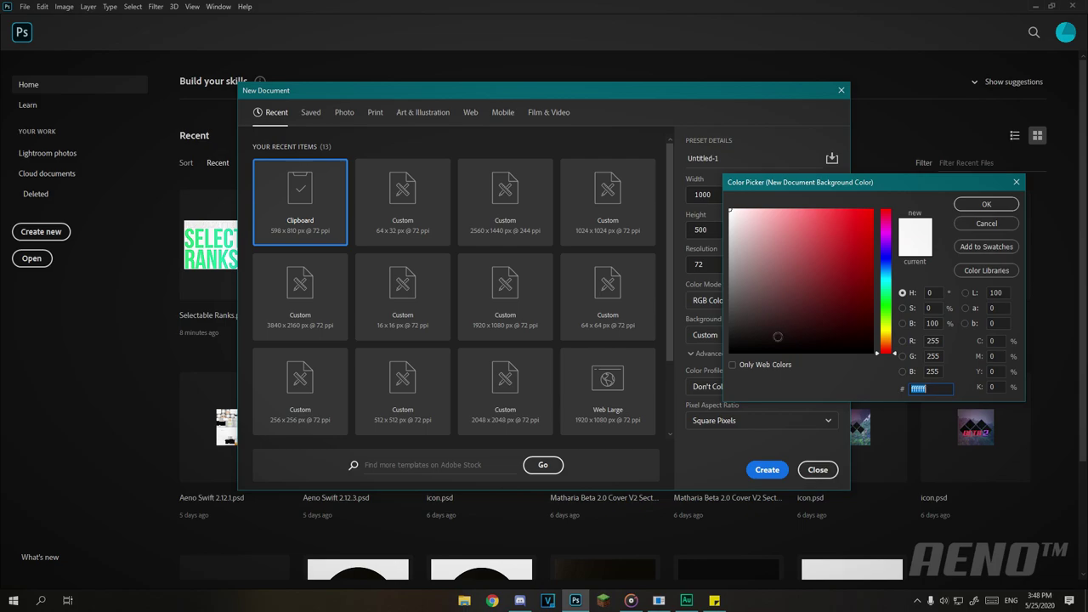
mouse_move(771, 346)
mouse_down()
mouse_move(729, 343)
mouse_move(699, 319)
mouse_up()
drag(803, 315, 694, 342)
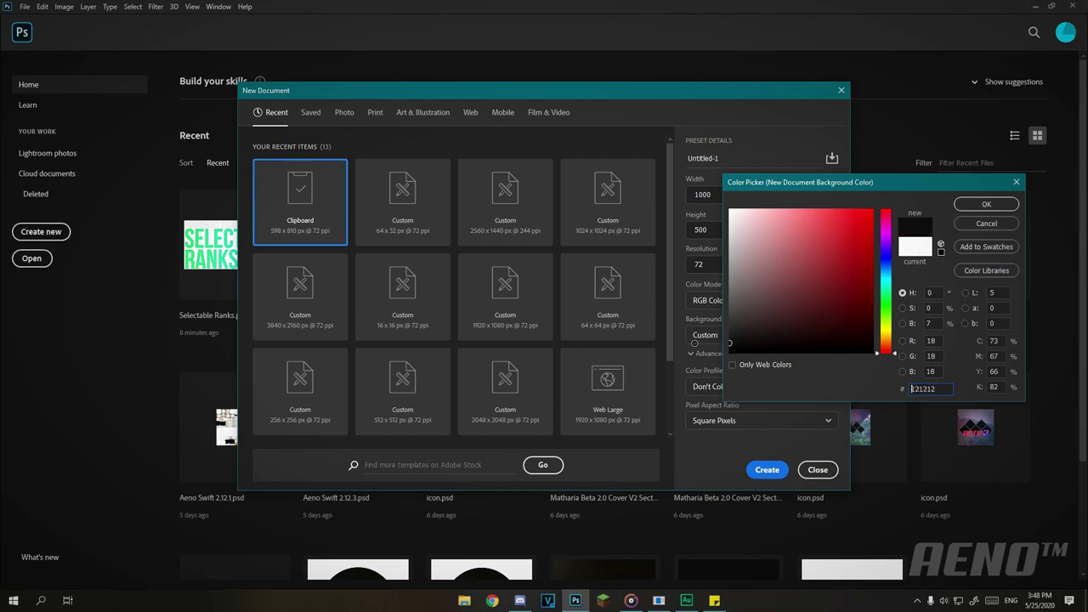
click(986, 204)
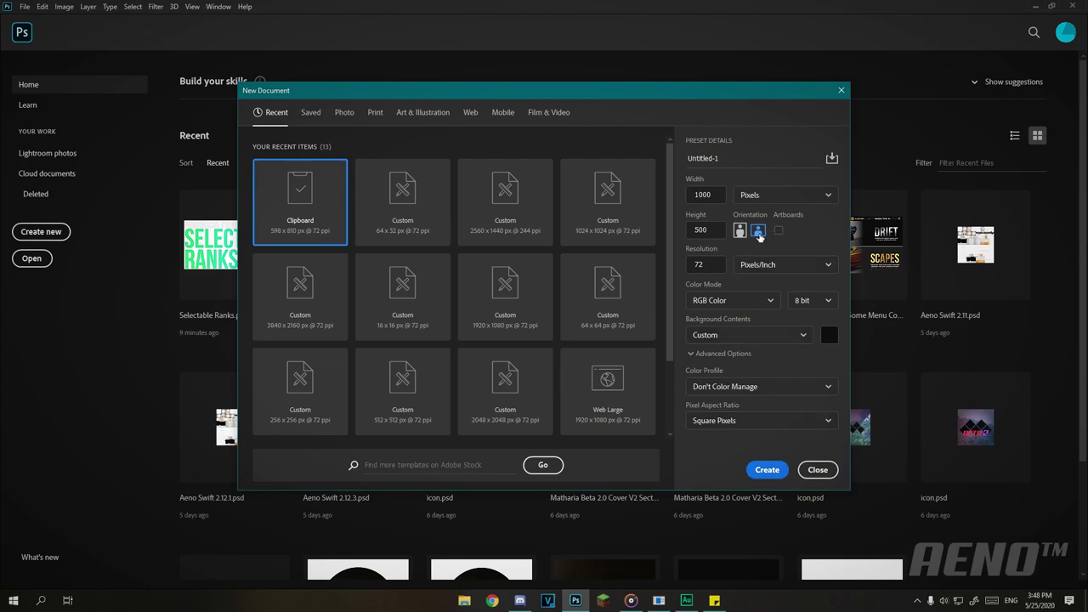
click(771, 470)
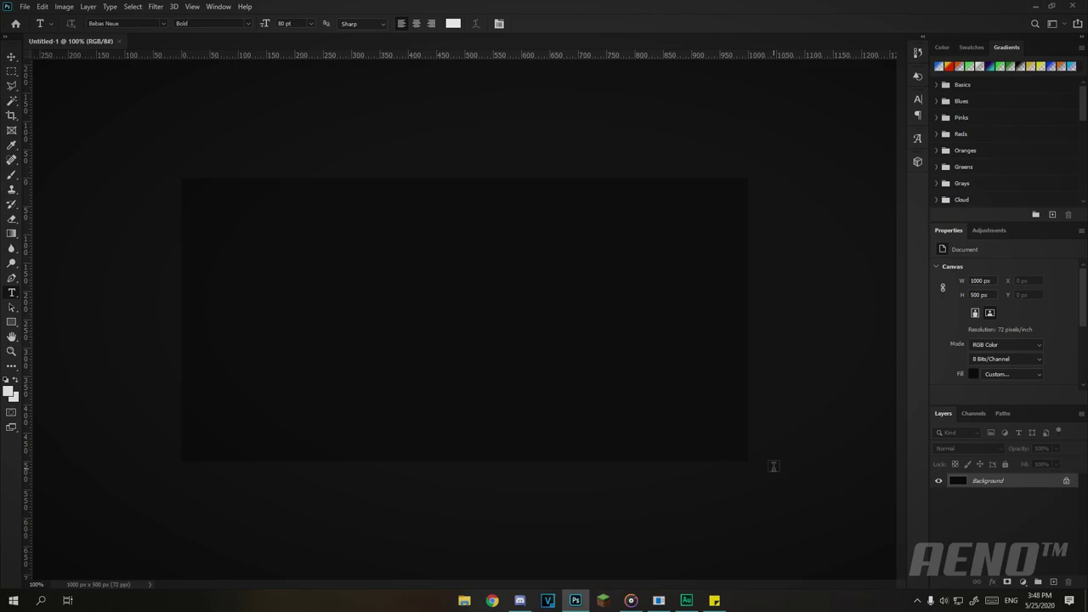
Unlock the background layer and add the two-line text "SELECTABLE" / "RANKS" in the canvas's left half
click(1067, 481)
scroll(617, 455, up, 2)
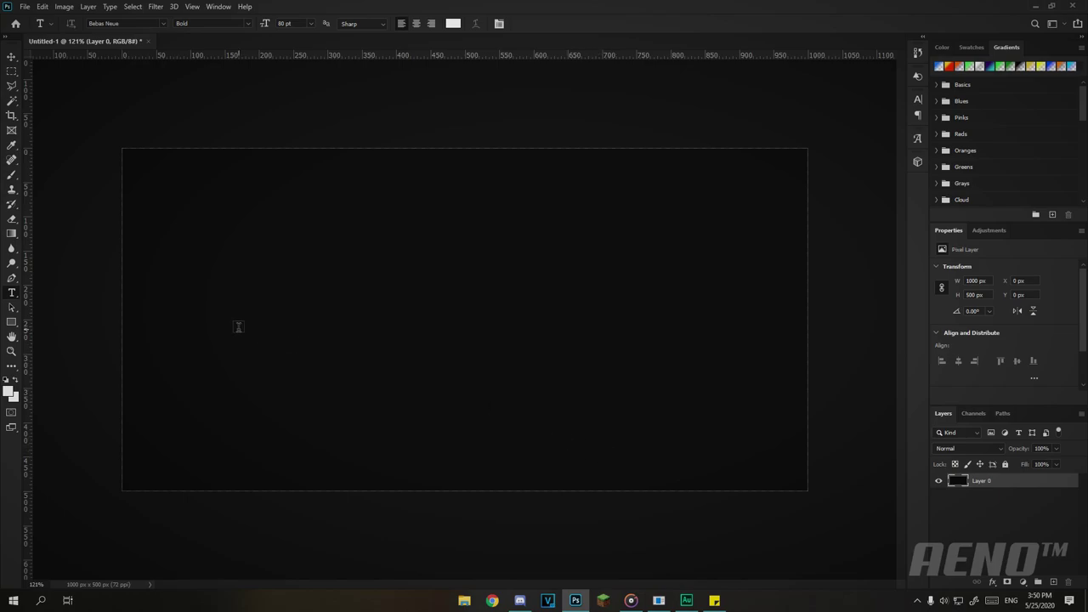
click(205, 293)
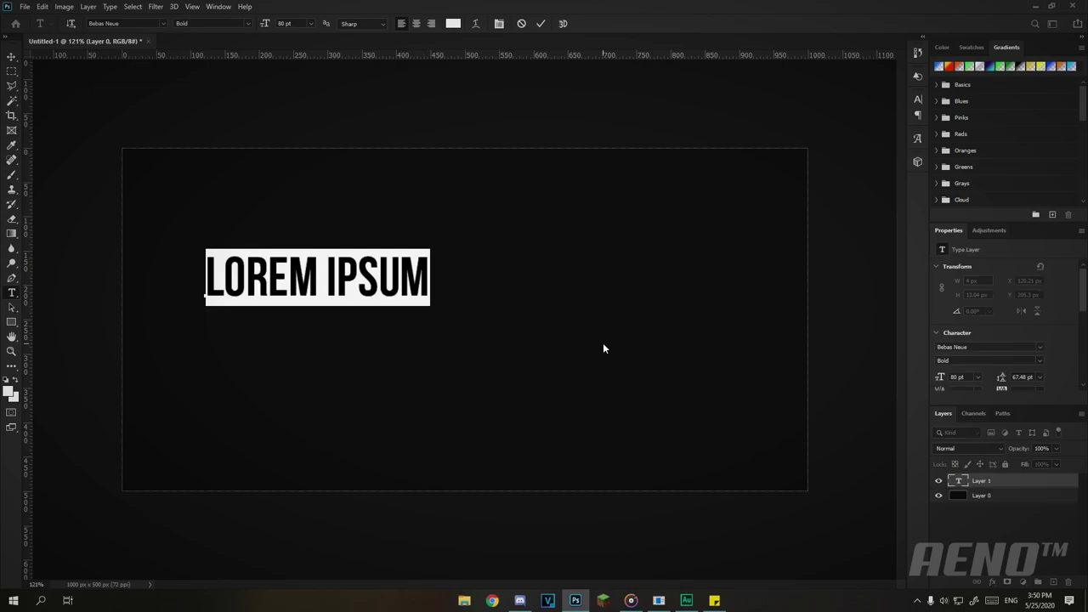
text(SELECTABLE)
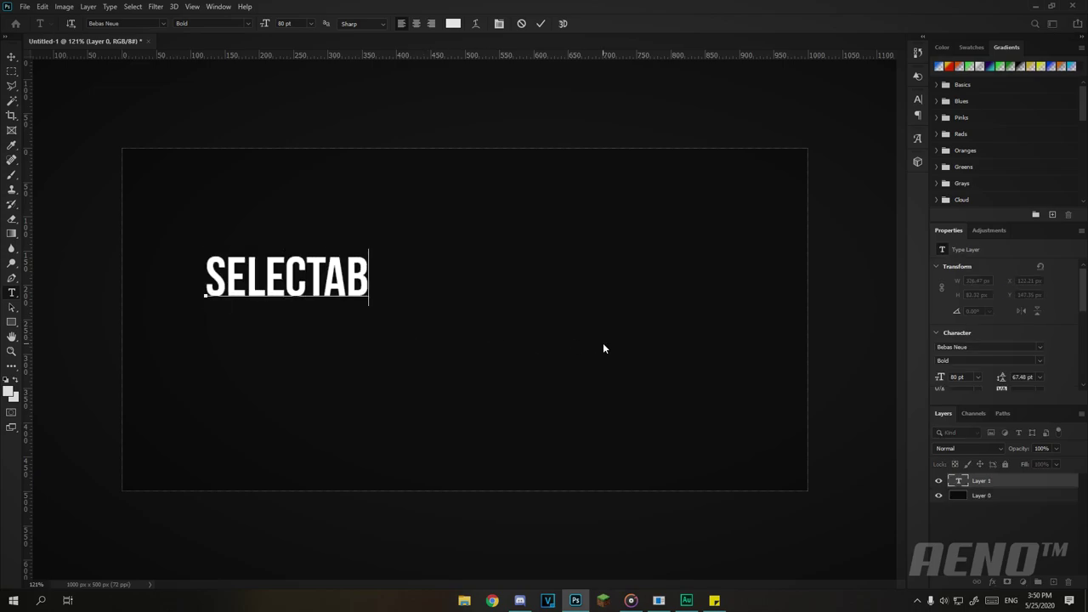
key(Return)
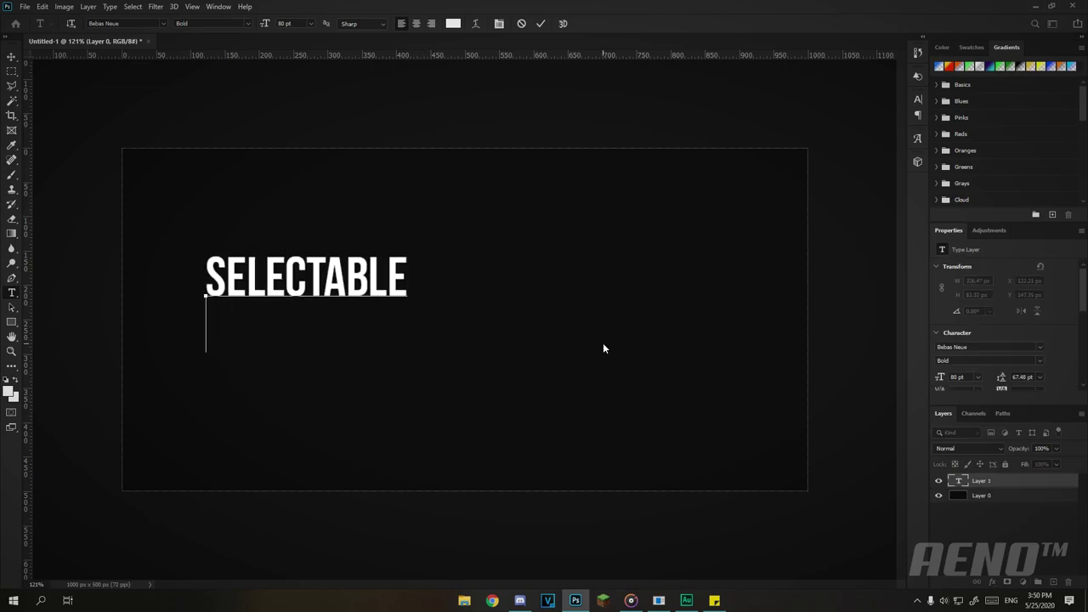
text(RANKS)
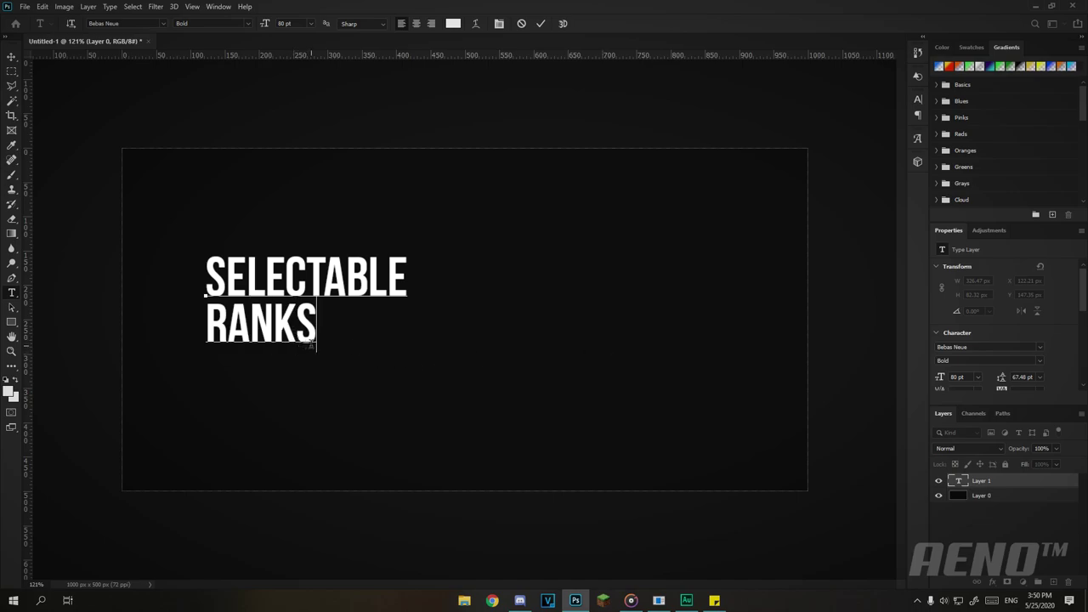
key(ctrl+a)
click(541, 23)
Move the text up and to the left, close to the canvas's left edge
key(v)
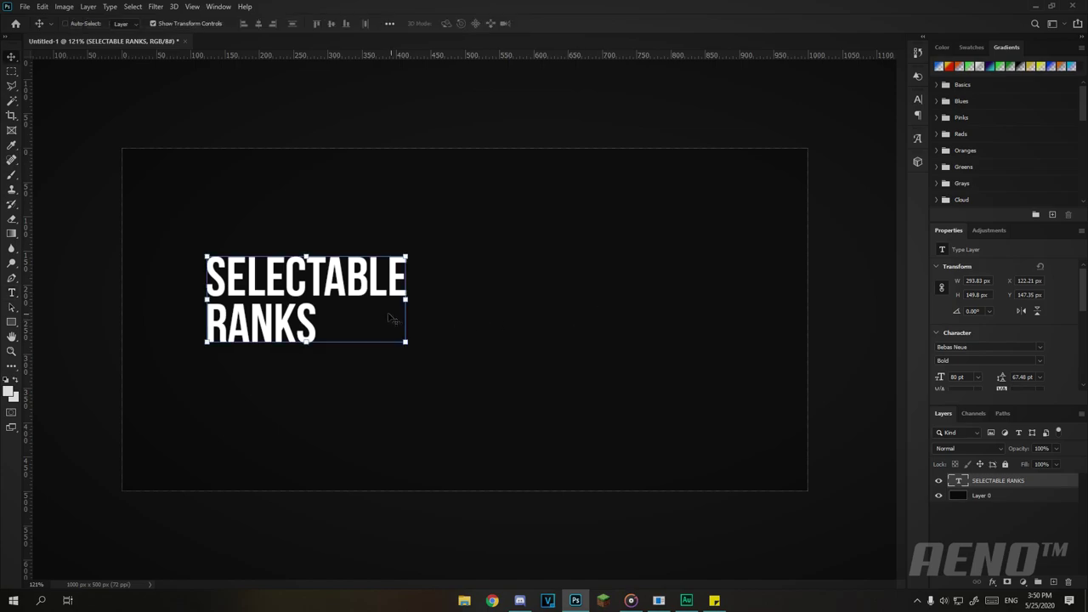
drag(376, 308, 316, 287)
key(ctrl+t)
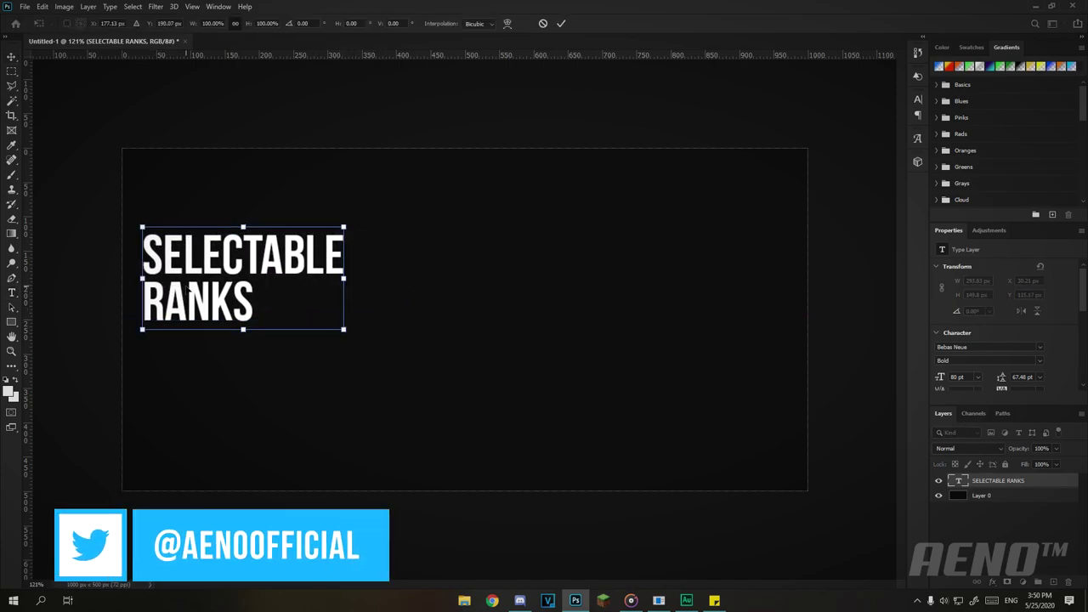
key(Return)
Try centre and right alignment on the text and restore its left alignment
key(t)
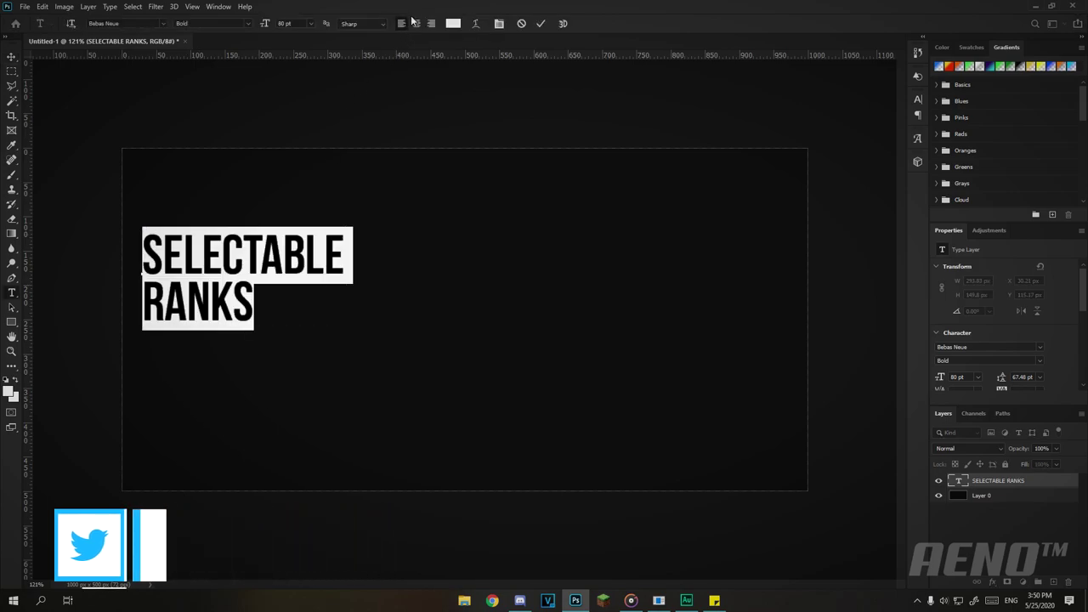
click(413, 24)
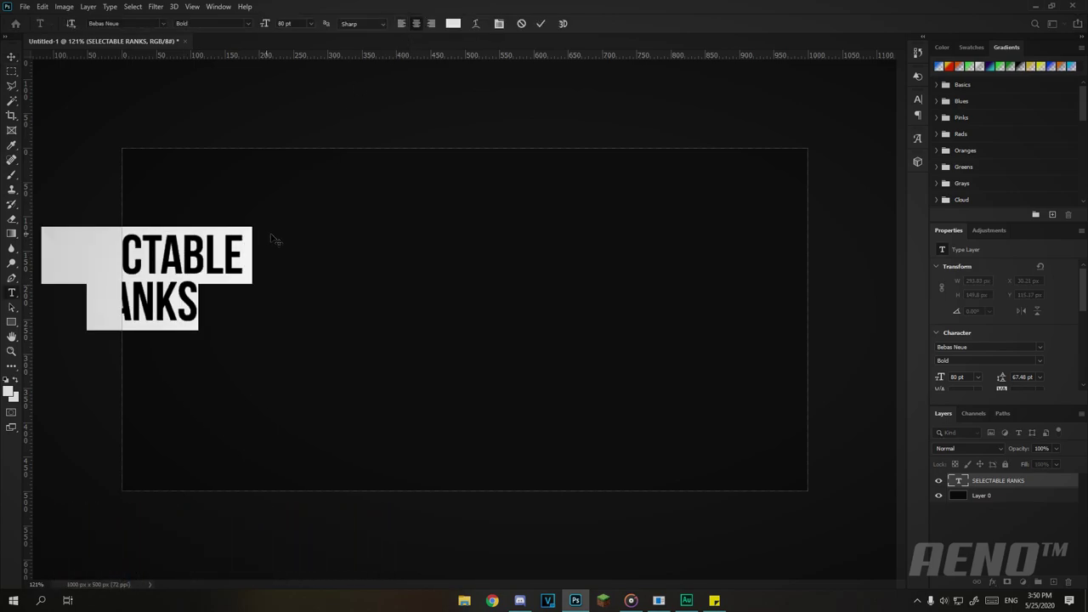
click(431, 23)
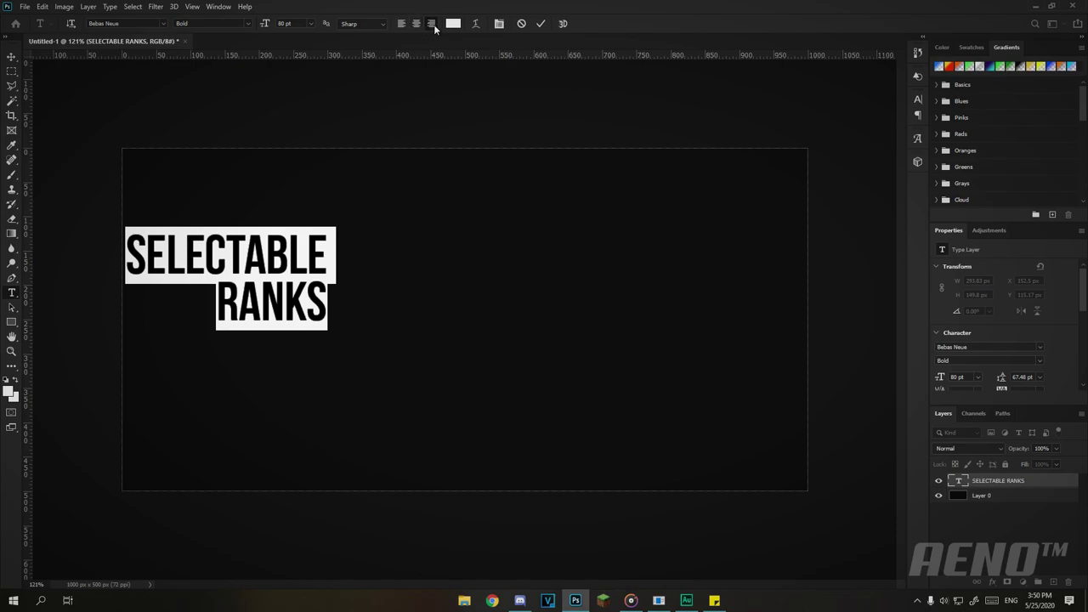
click(402, 24)
key(ctrl+Return)
Move the text to the canvas's left edge, scale it up to about 279% and fit it near the lower-left corner
key(v)
drag(438, 255, 241, 253)
key(ctrl+t)
drag(336, 311, 703, 523)
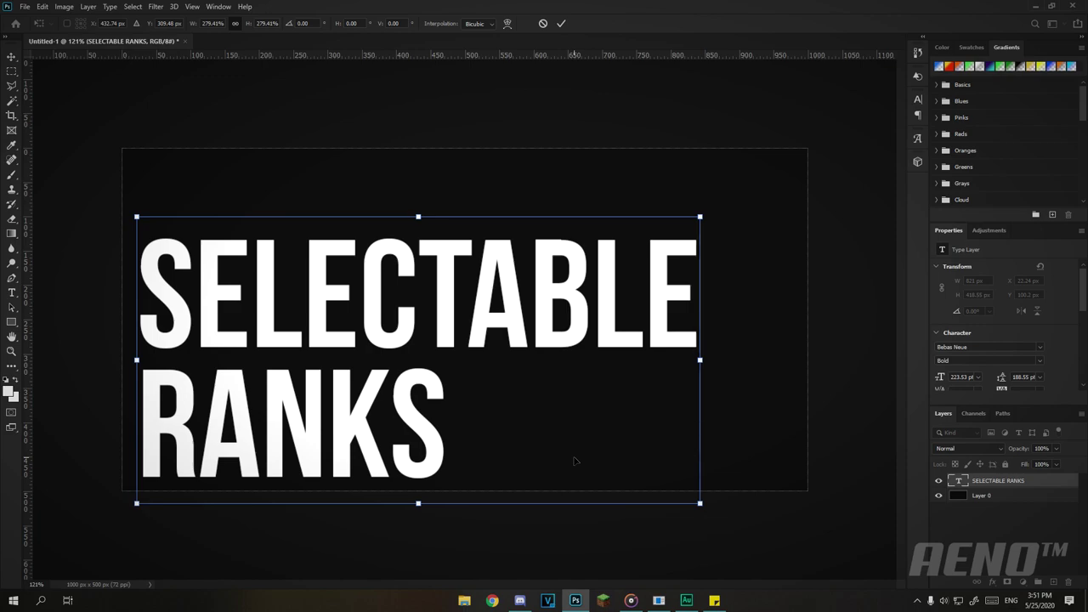
key(Return)
drag(561, 463, 542, 448)
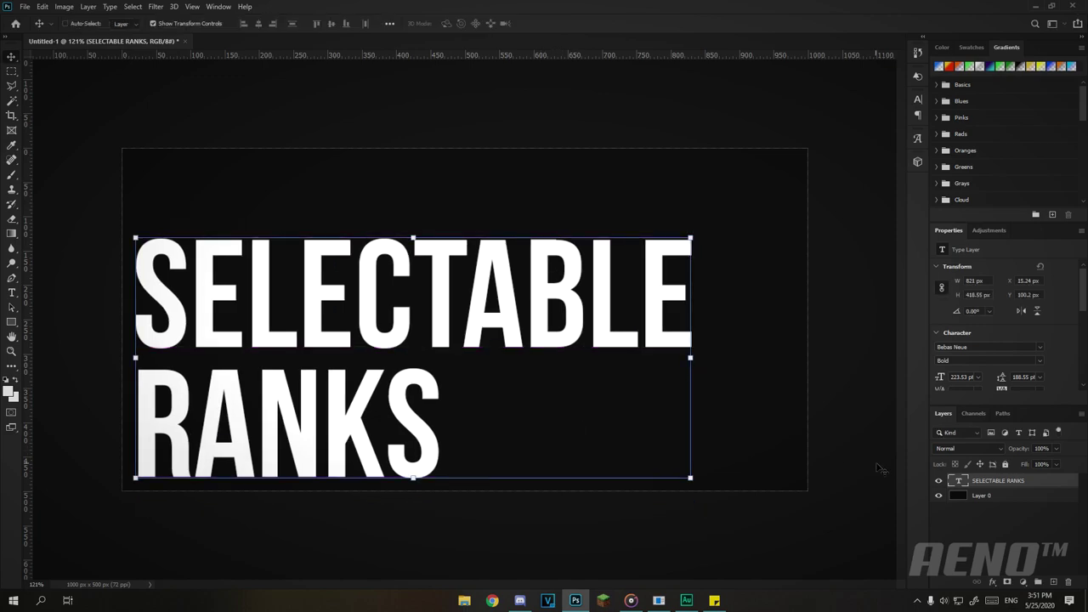
Add a Gradient Overlay to the text layer with its angle set to 0°
double_click(1039, 482)
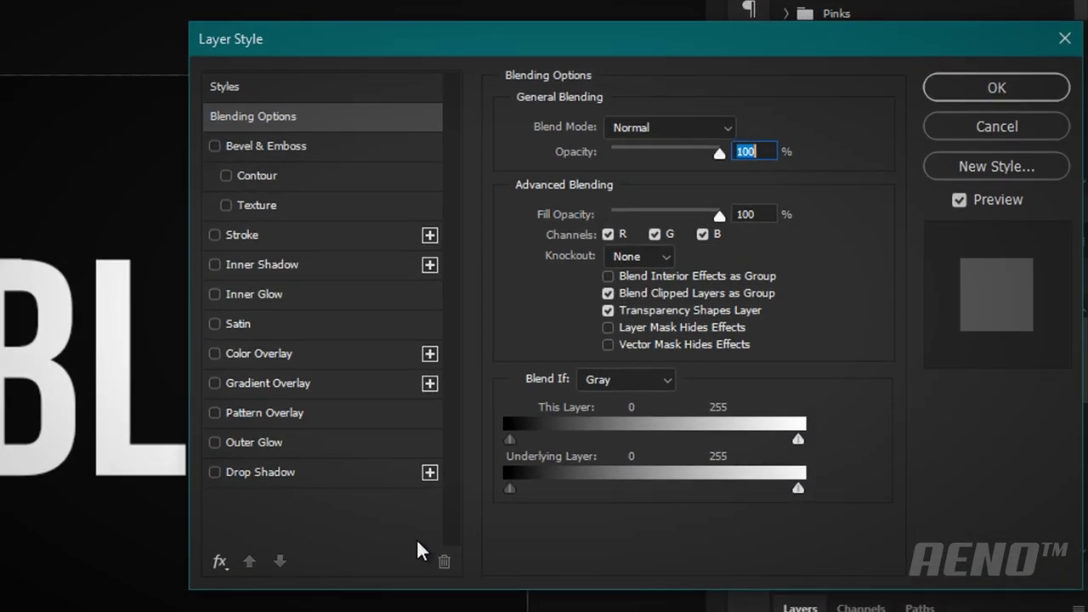
click(271, 386)
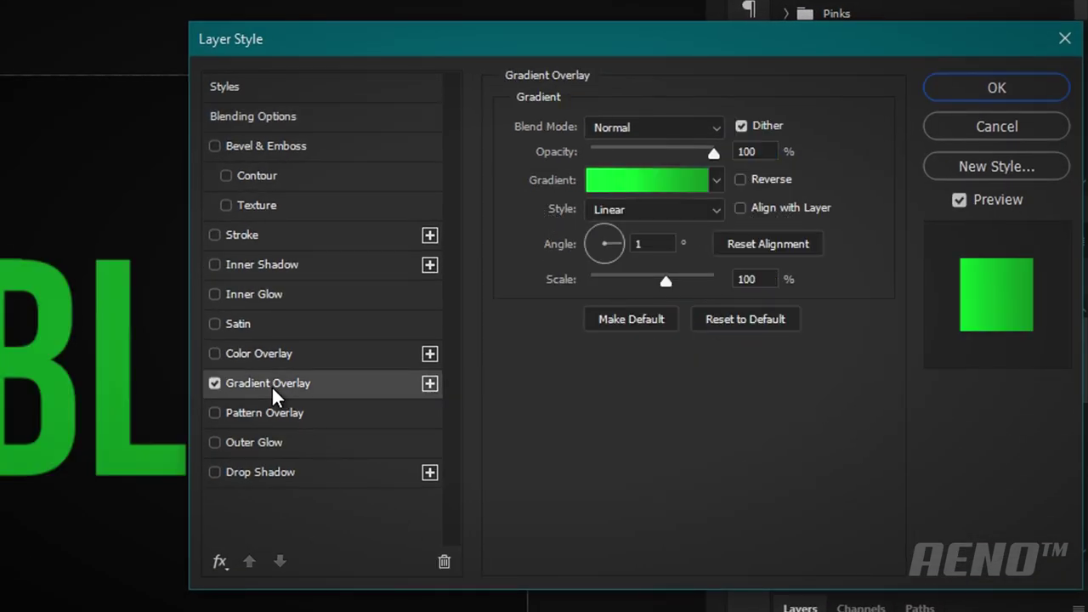
click(735, 239)
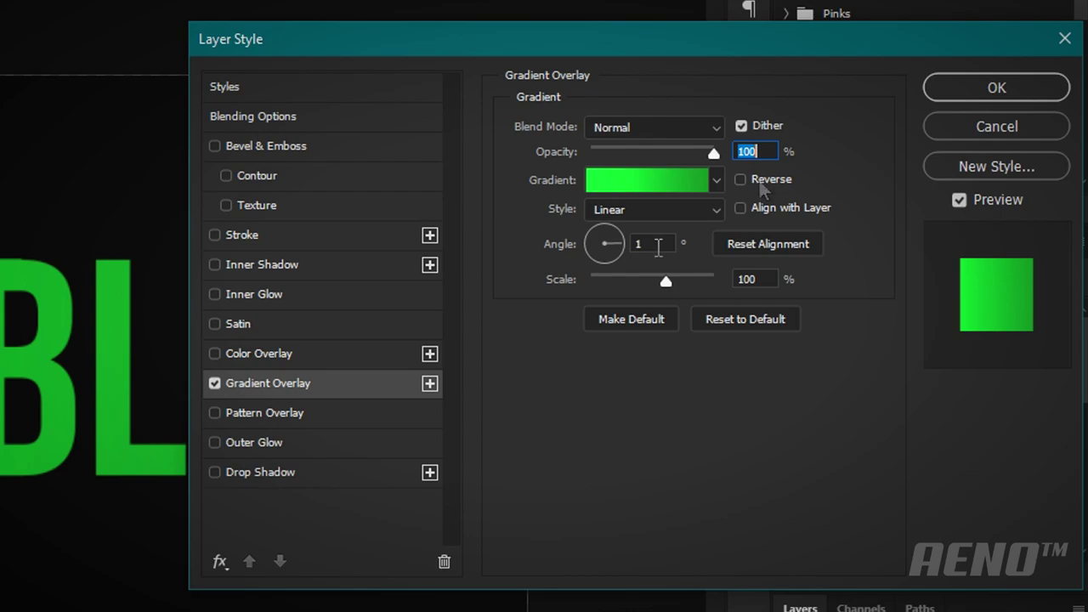
drag(656, 248, 621, 250)
text(0)
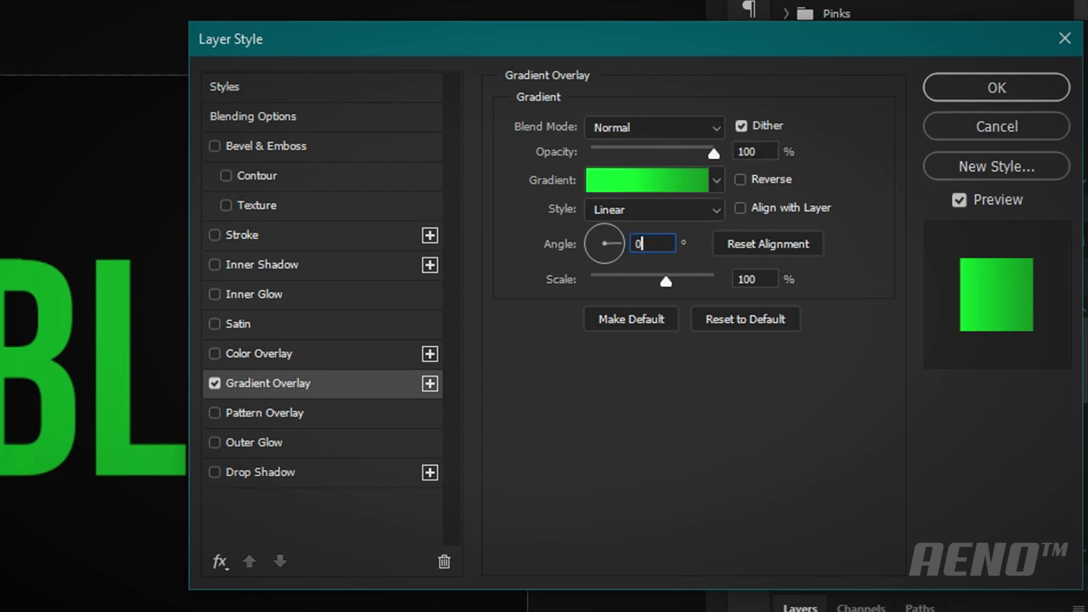
Set the overlay gradient's starting colour stop to orange #ef9d53
click(641, 183)
double_click(595, 423)
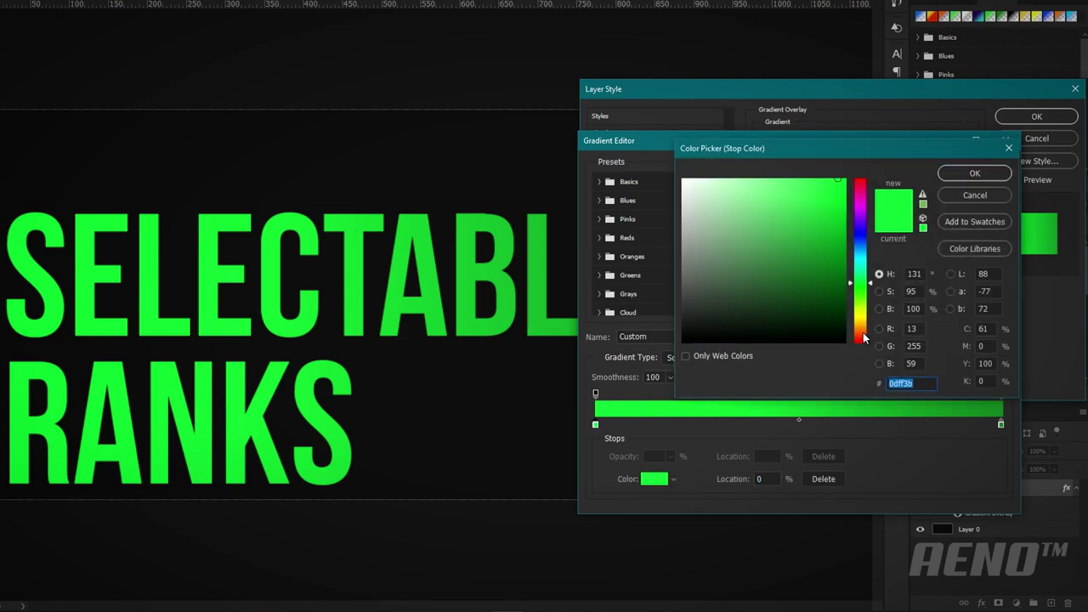
click(860, 330)
click(789, 189)
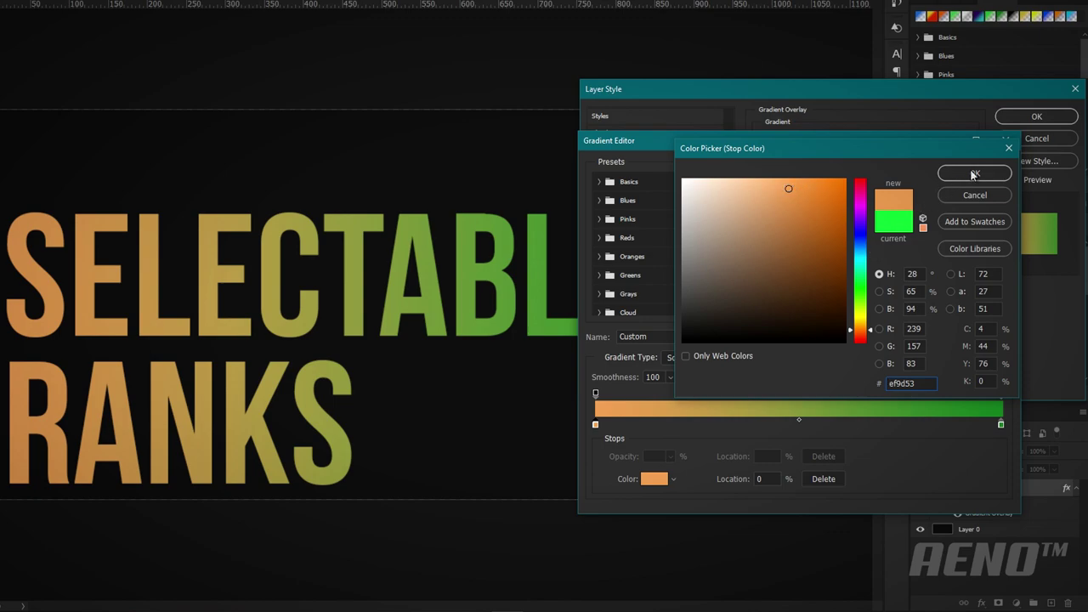
click(975, 173)
Set the gradient's end colour stop to pinkish purple #ed57e8 and accept the edited gradient
click(1001, 423)
double_click(1001, 423)
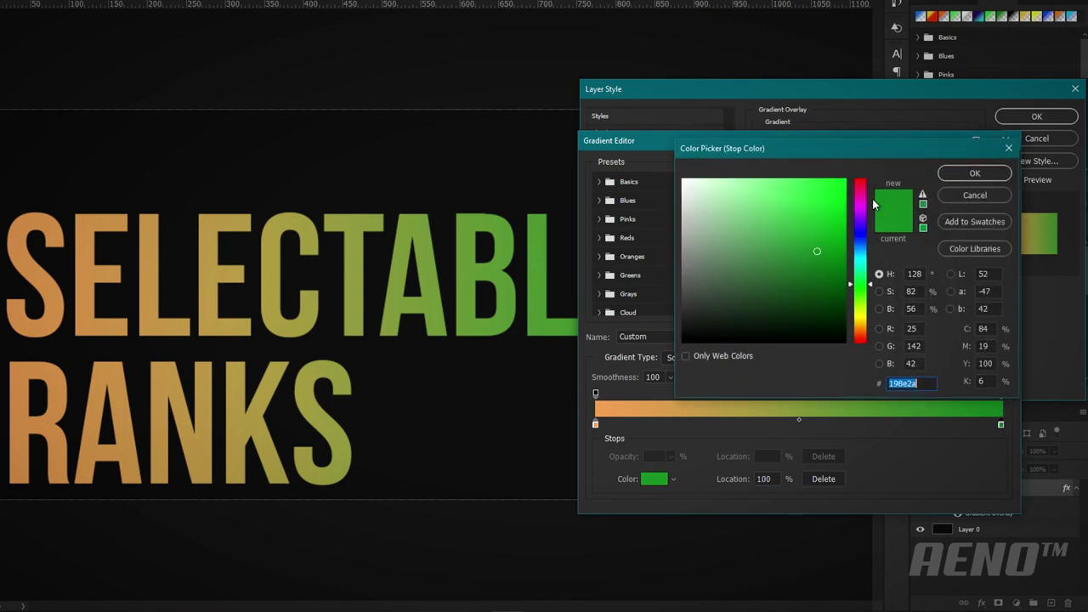
click(861, 196)
click(747, 187)
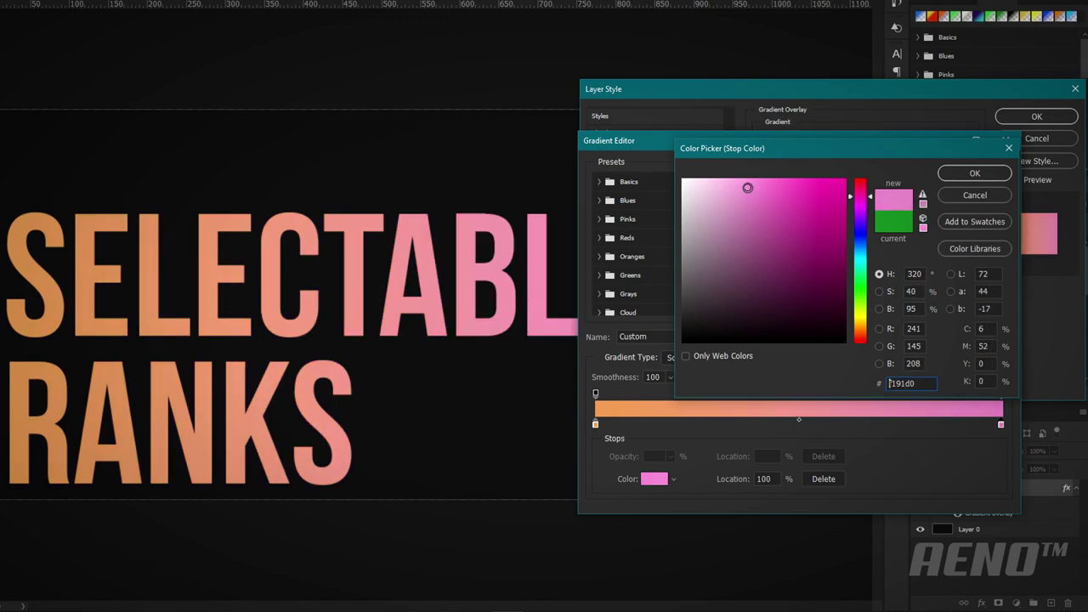
drag(748, 187, 765, 188)
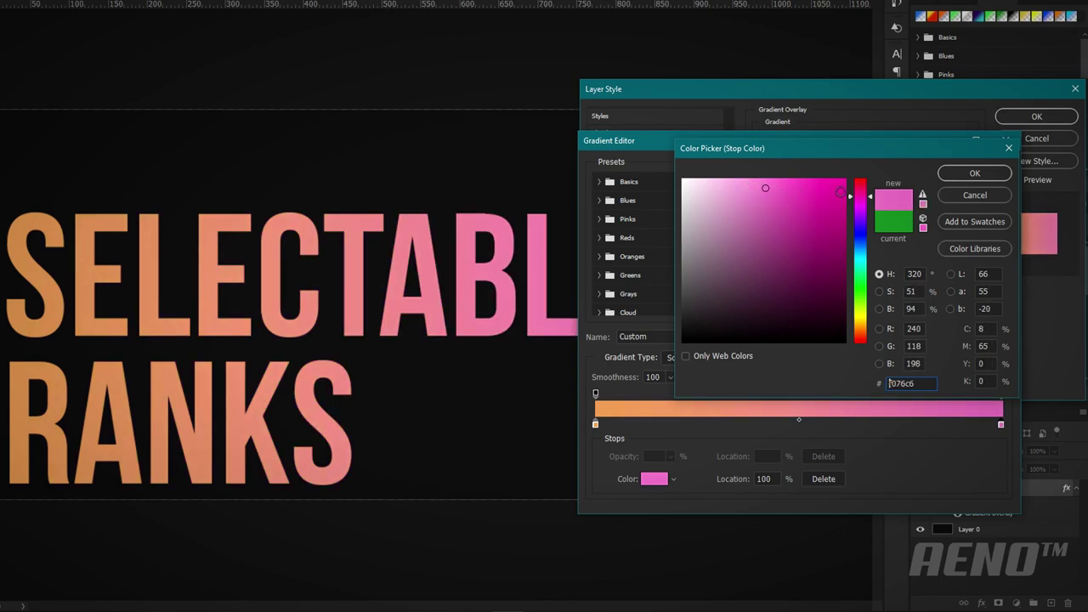
mouse_move(858, 205)
mouse_down()
mouse_move(858, 222)
mouse_move(861, 205)
mouse_up()
click(770, 186)
click(784, 187)
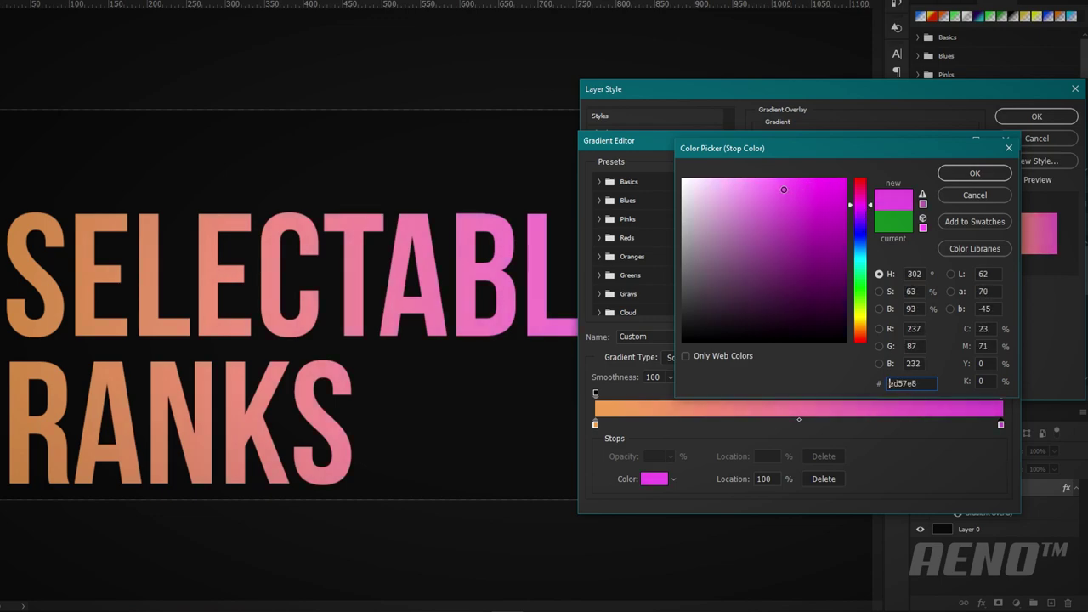
click(954, 177)
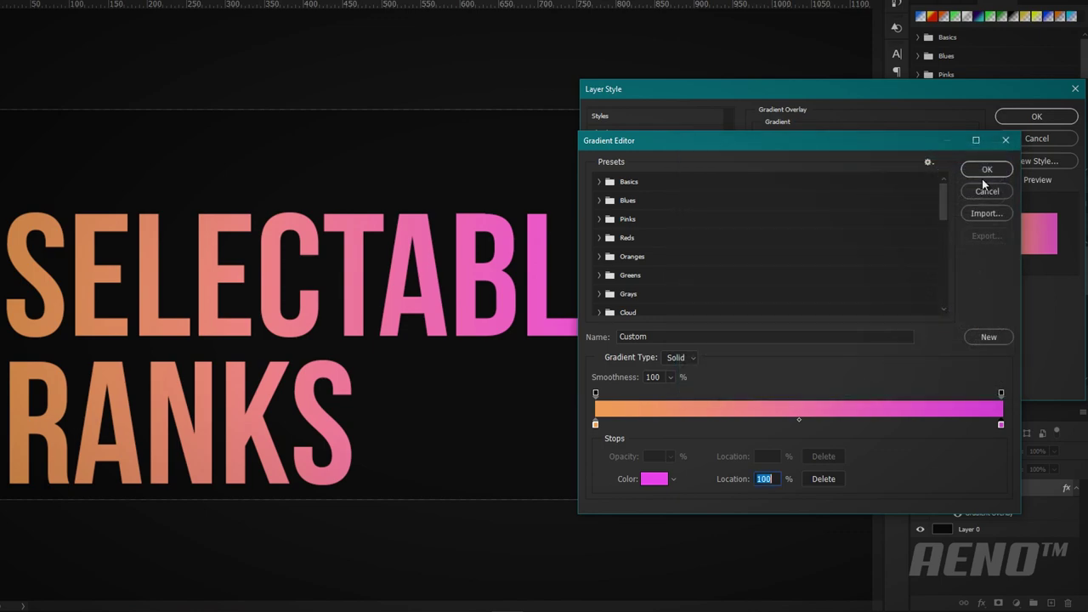
click(984, 174)
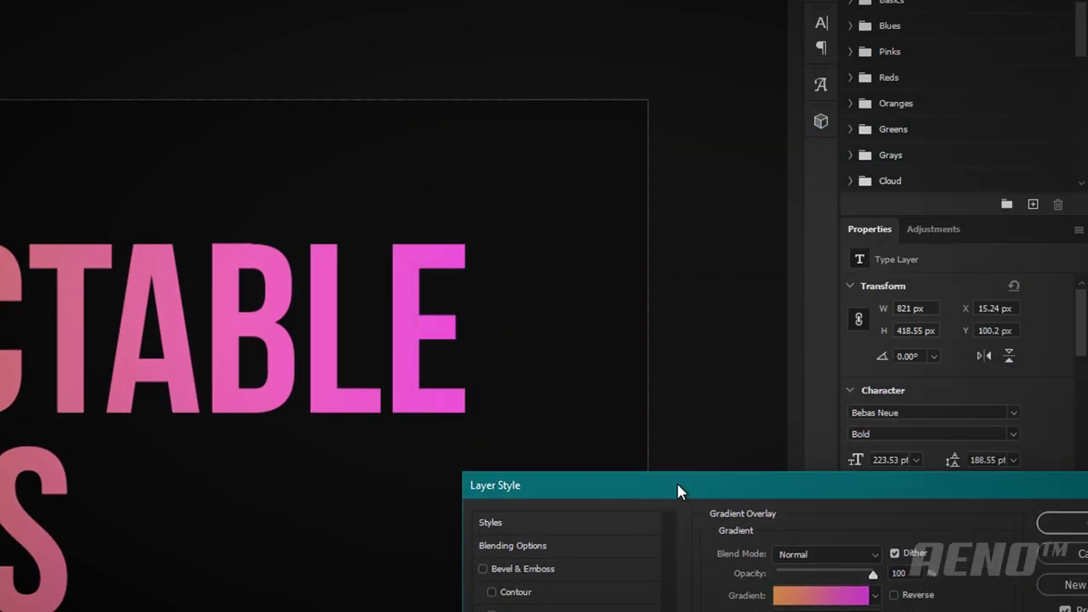
Try out the gradient's Reverse and Align with Layer options, switching each back off, and reset its alignment
drag(677, 491, 526, 151)
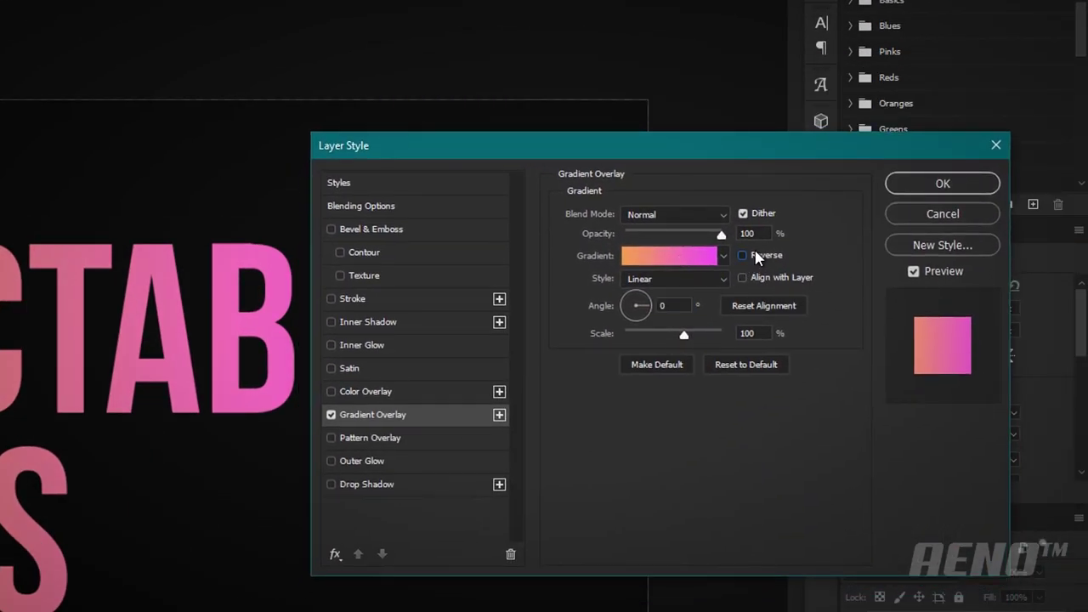
click(743, 255)
click(743, 256)
click(763, 306)
click(790, 284)
click(790, 283)
Add a Drop Shadow with its preset settings to the text and apply the layer style
click(367, 490)
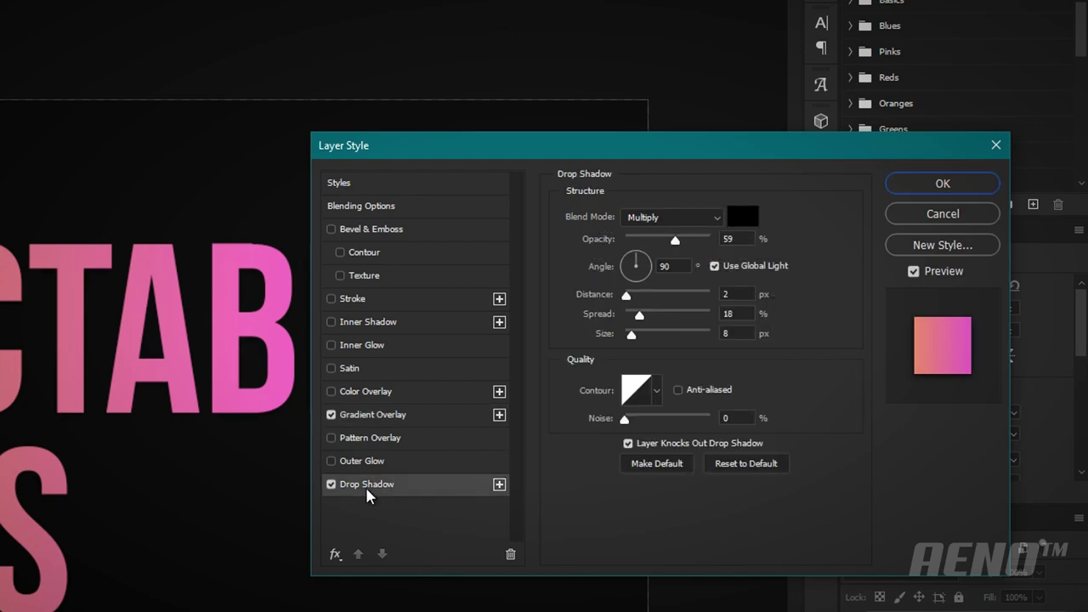
click(904, 191)
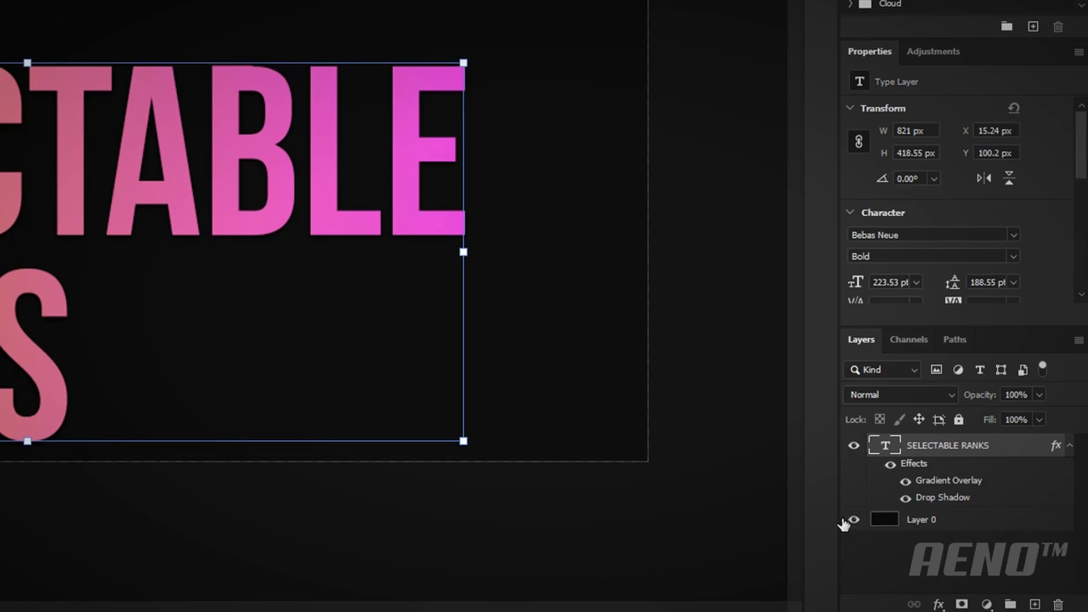
With the dark background layer temporarily hidden, set the heading's Drop Shadow size to 16 px and opacity to 50%
click(854, 522)
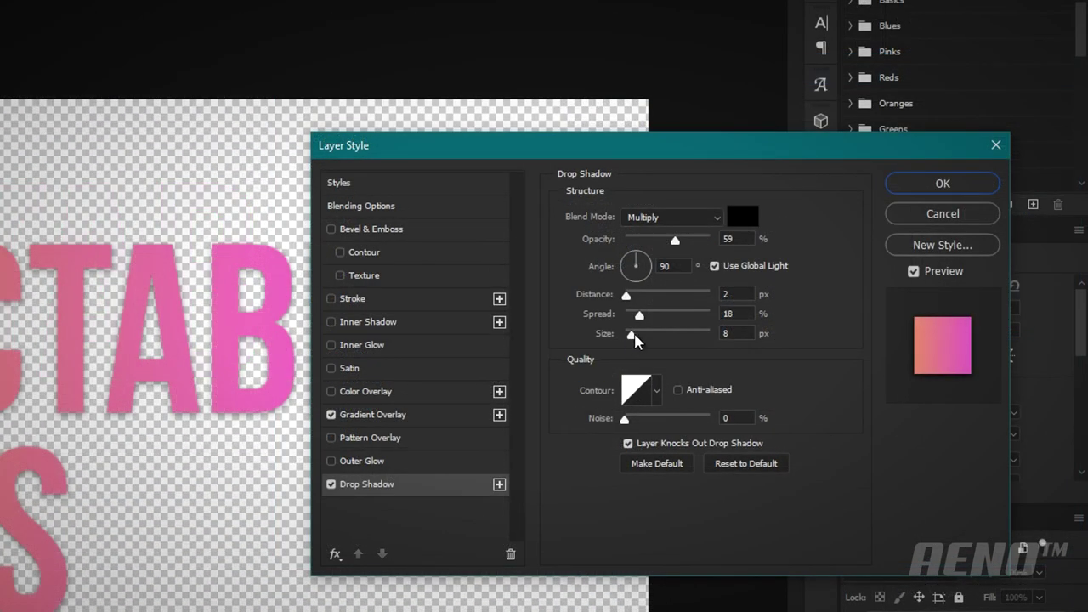
drag(637, 342, 637, 340)
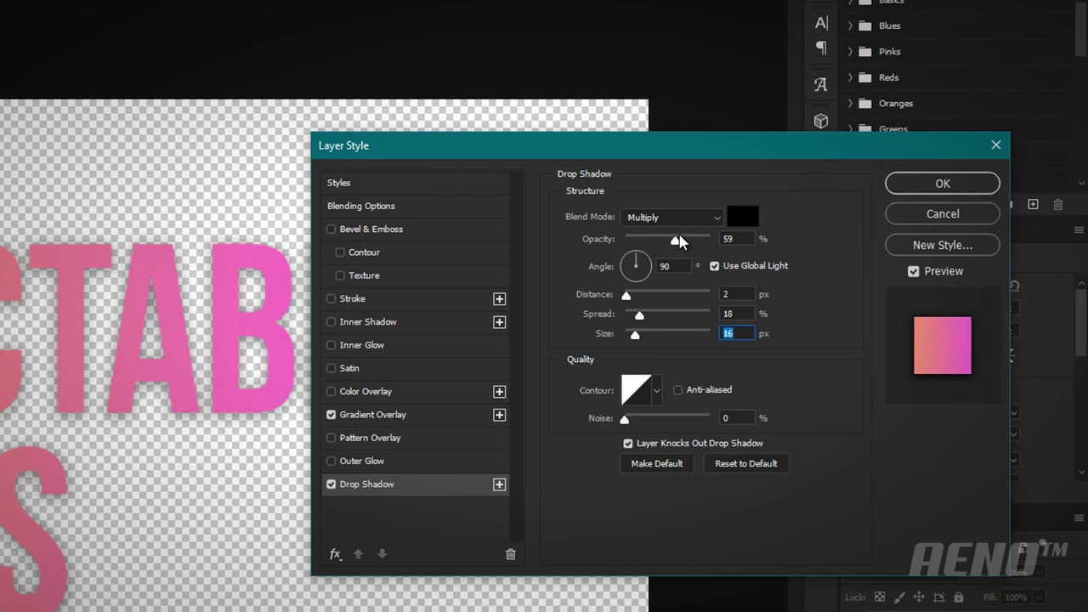
drag(677, 241, 670, 246)
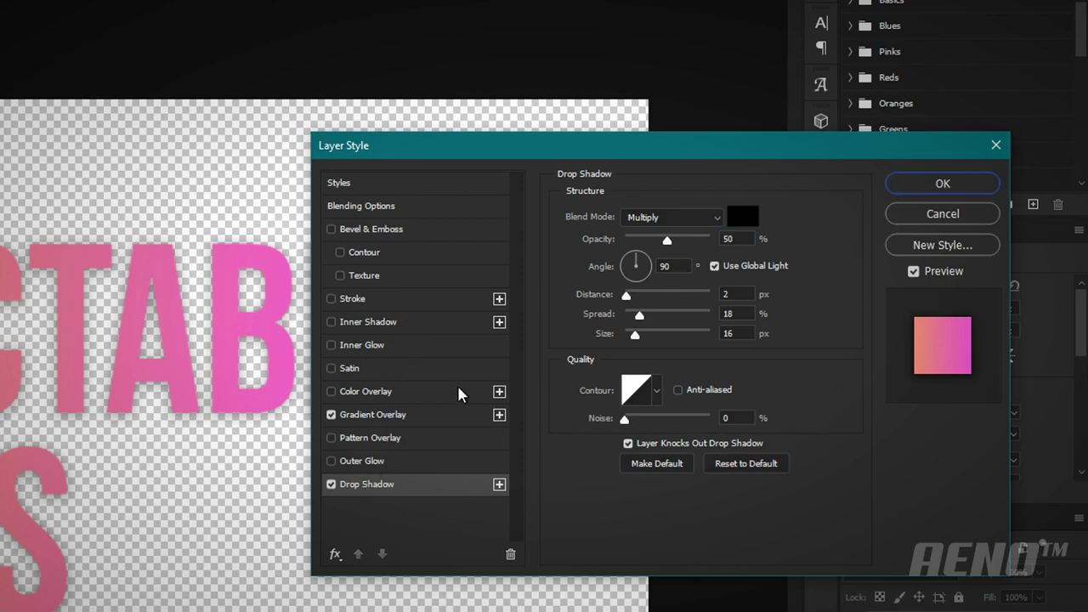
click(924, 189)
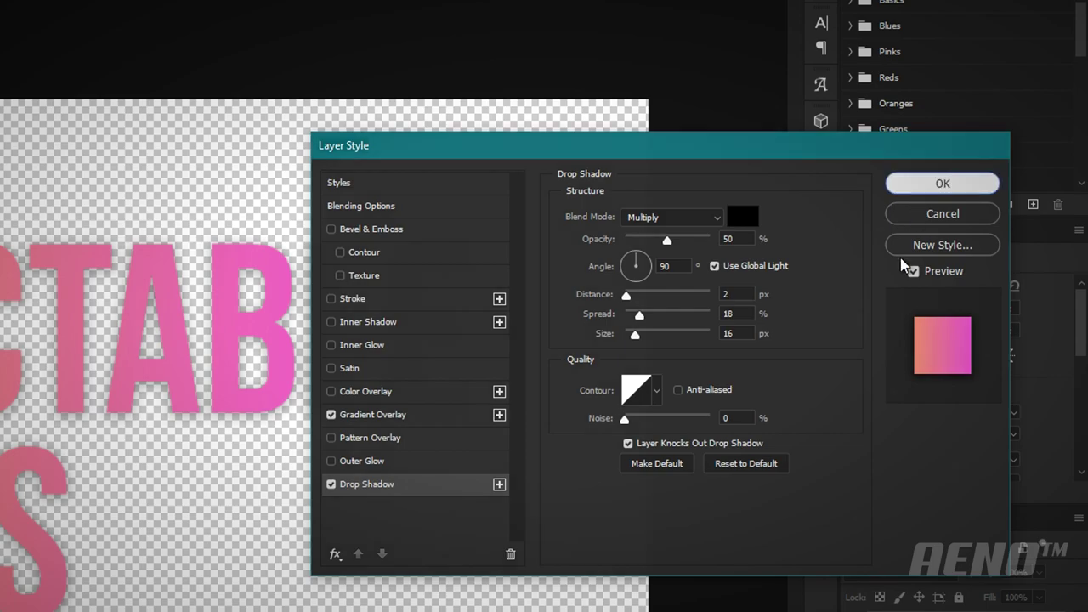
click(742, 415)
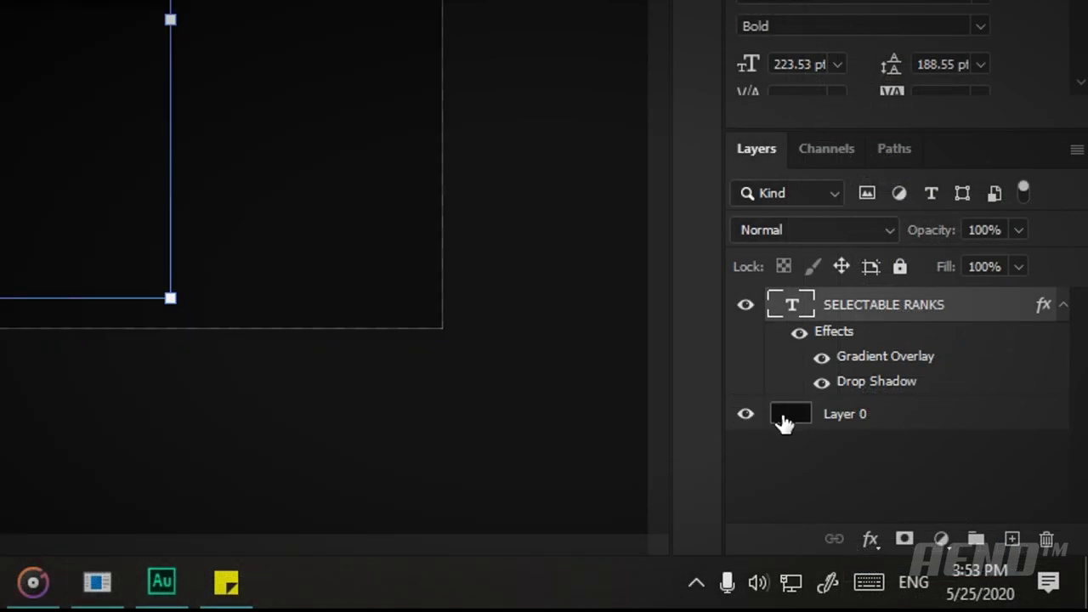
Rename the dark background layer Temporary and give it a red colour label
click(857, 415)
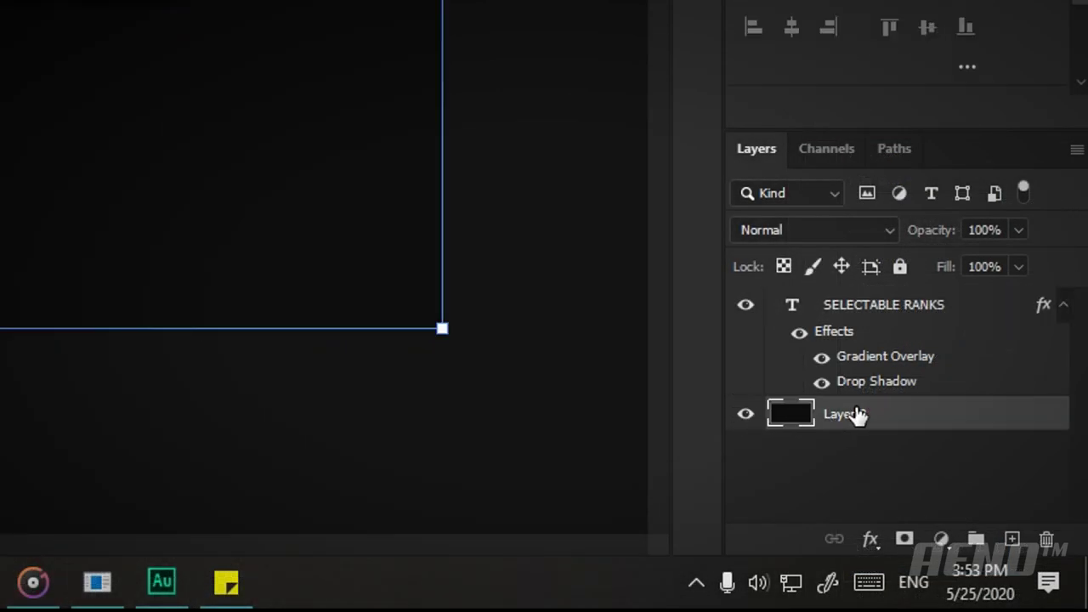
double_click(857, 415)
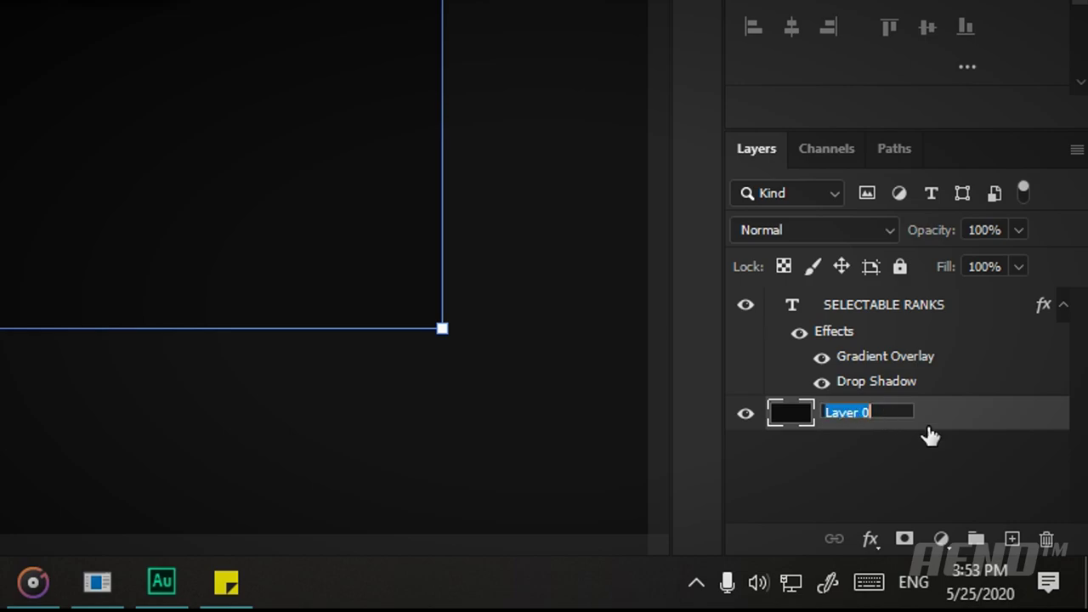
text(Temporary)
key(Return)
right_click(745, 413)
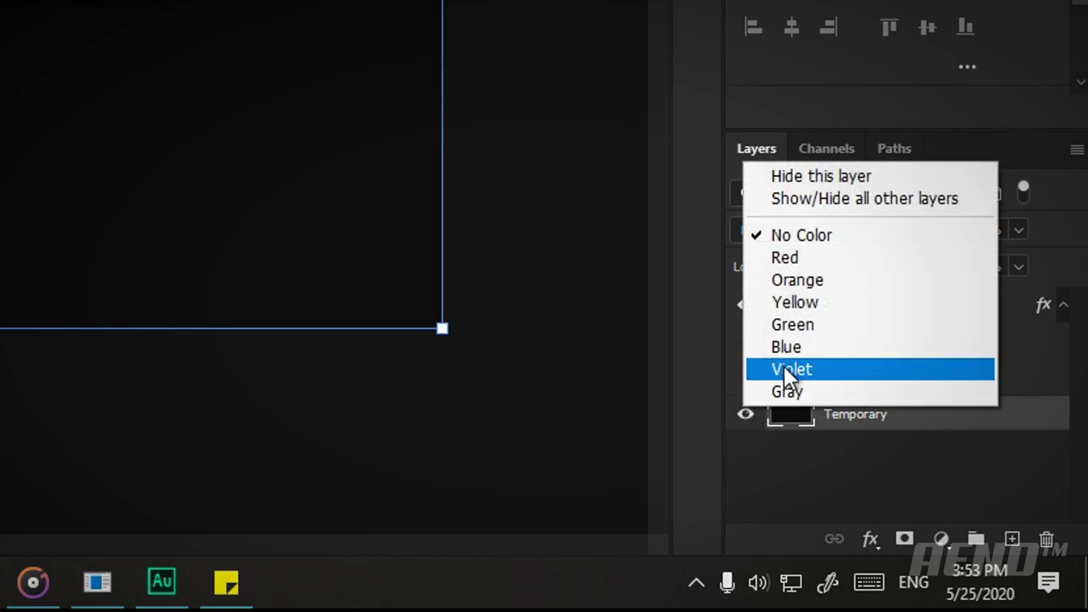
click(823, 255)
Open the SELECTABLE RANKS text for editing and try selecting all and parts of its characters
click(794, 308)
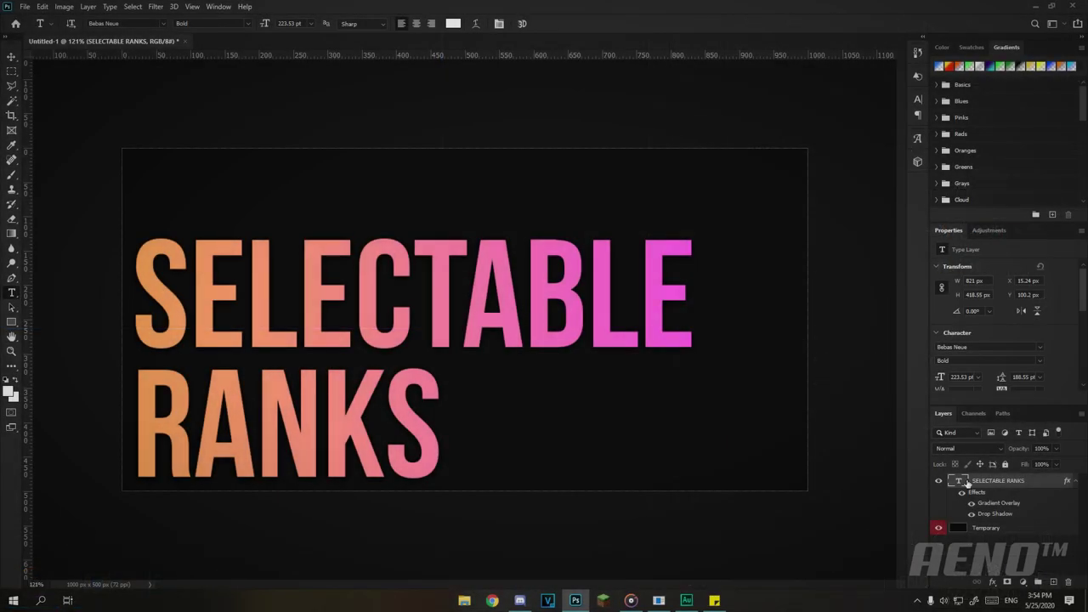
double_click(961, 482)
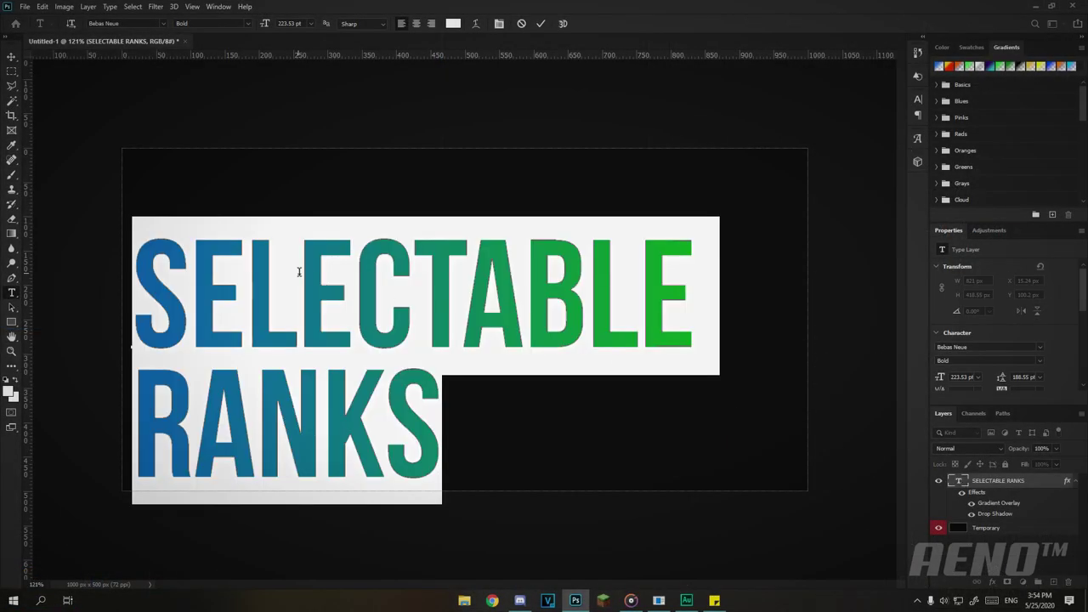
click(164, 294)
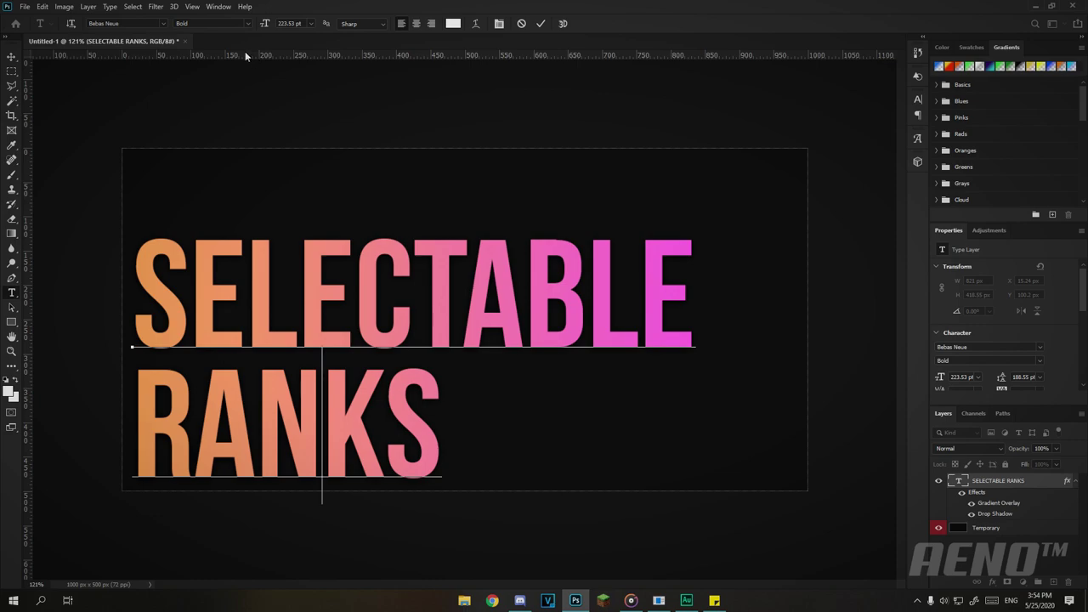
key(ctrl+a)
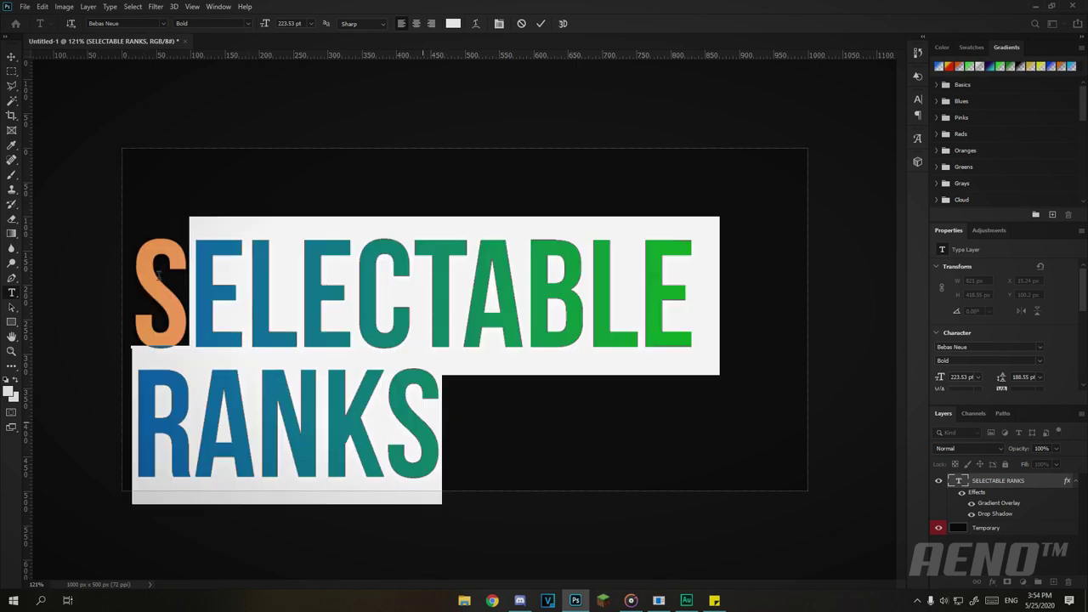
drag(134, 289, 300, 331)
click(418, 409)
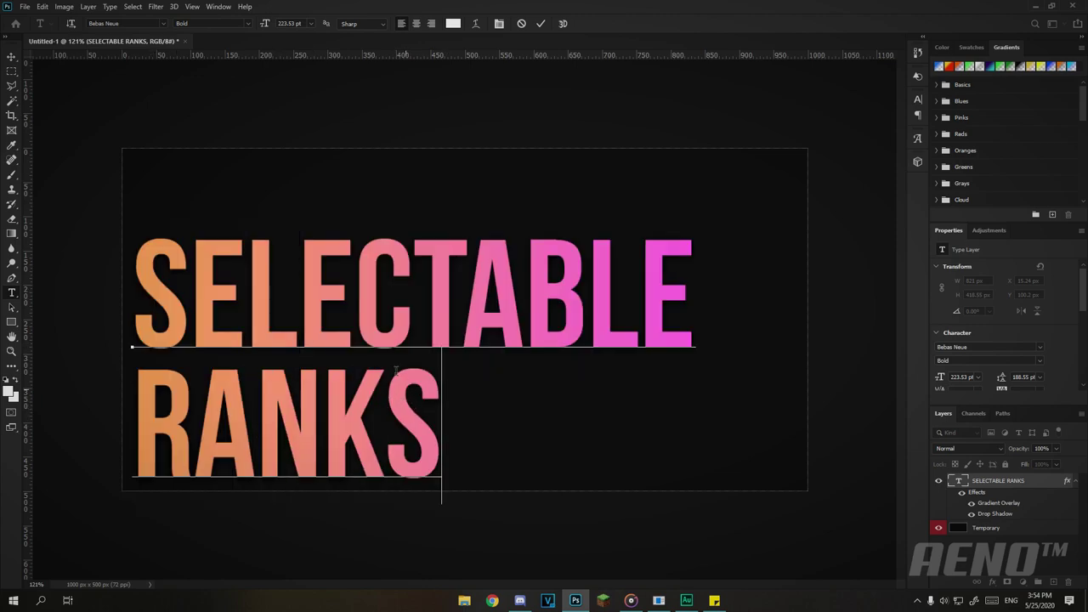
Try the Helvetica Neue LT Std 86 Heavy Italic font on the whole heading, and cancel the text edit
key(ctrl+a)
click(131, 24)
text(hel)
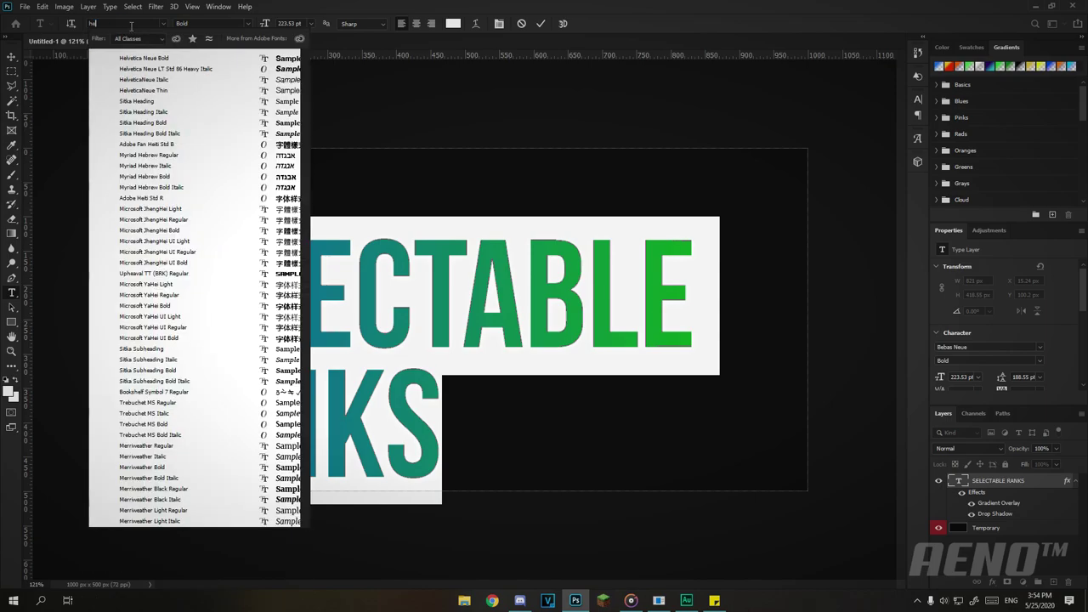
text(ve)
key(Down)
key(Down)
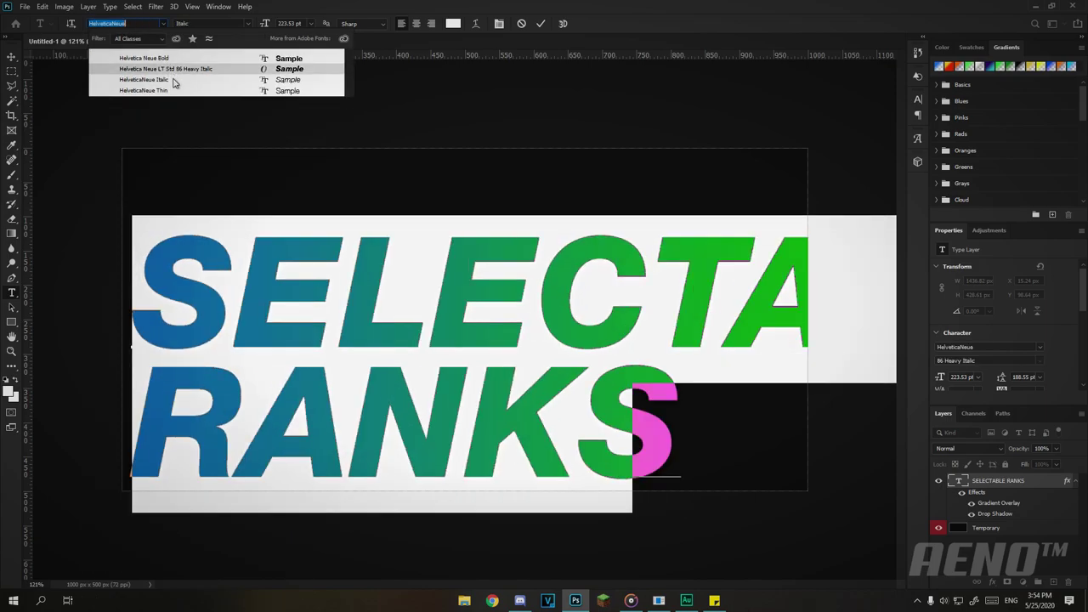
click(238, 76)
click(326, 308)
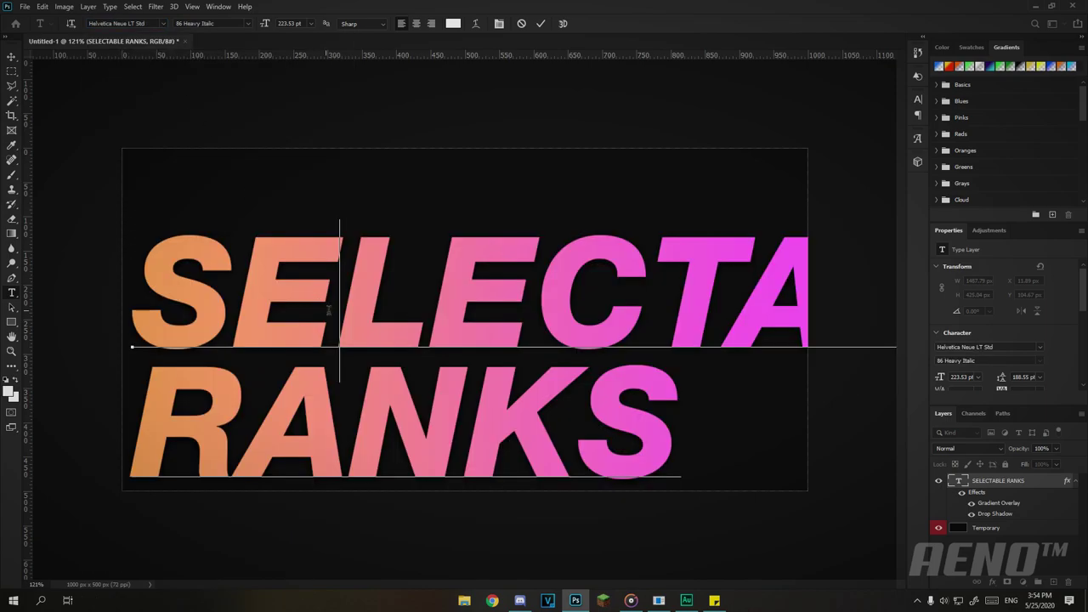
key(ctrl)
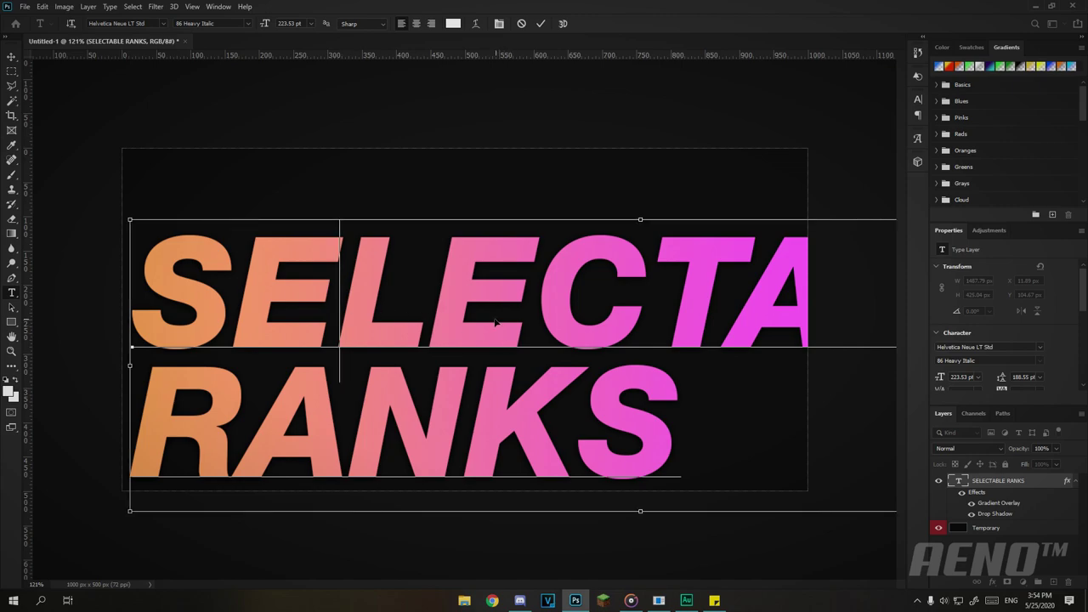
key(Escape)
Set the leading between the two lines of the SELECTABLE RANKS heading to 177.55 pt
double_click(961, 483)
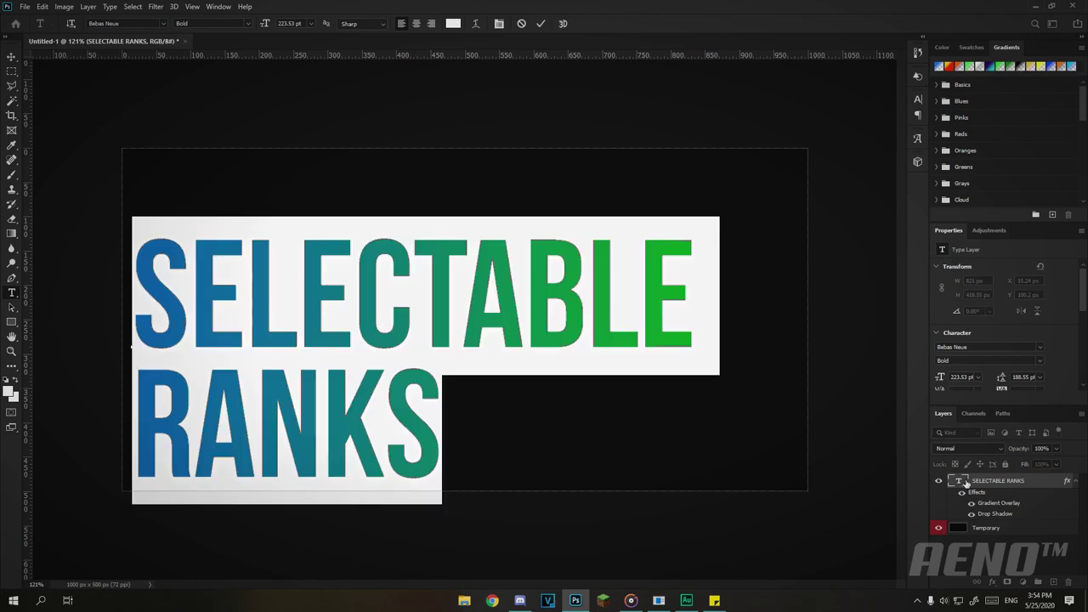
scroll(1049, 372, down, 2)
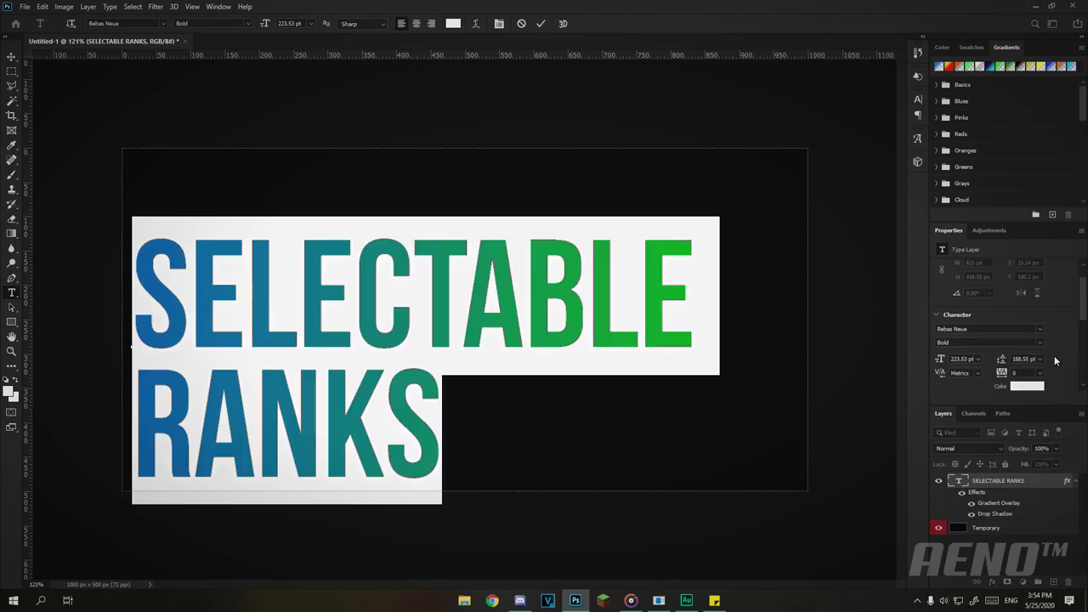
drag(1003, 342, 1000, 343)
click(943, 554)
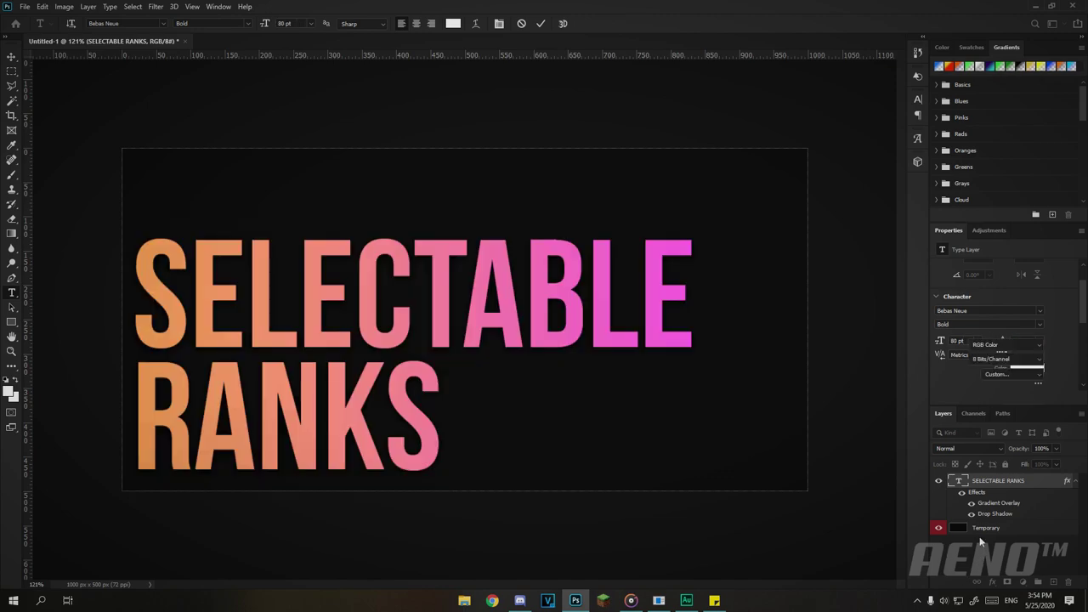
Move the SELECTABLE RANKS text straight down to about Y 111 px on the canvas and deselect it
click(995, 481)
key(v)
drag(350, 381, 357, 387)
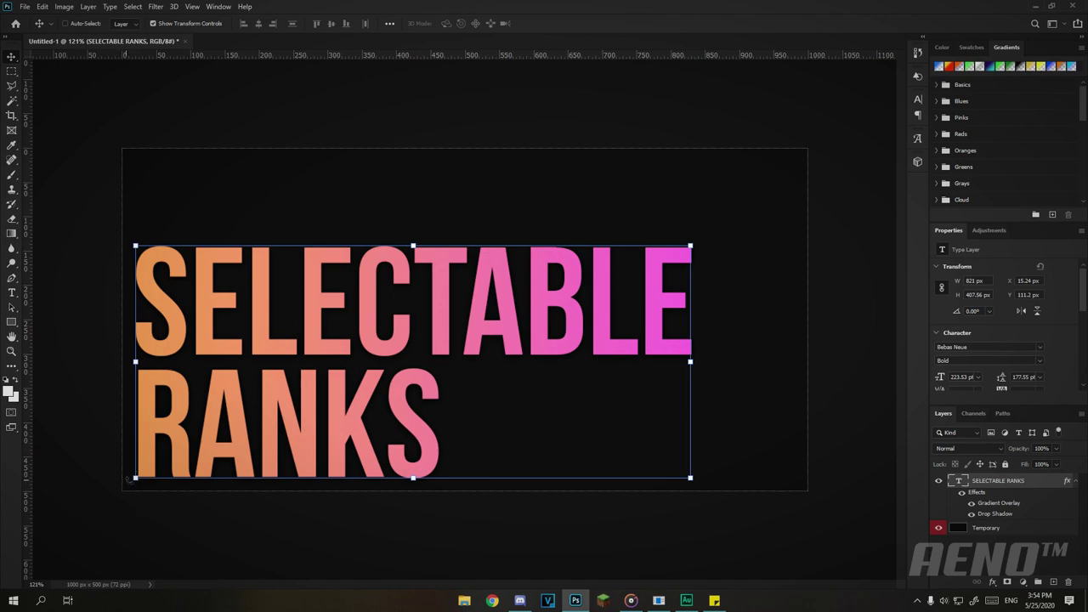
click(990, 554)
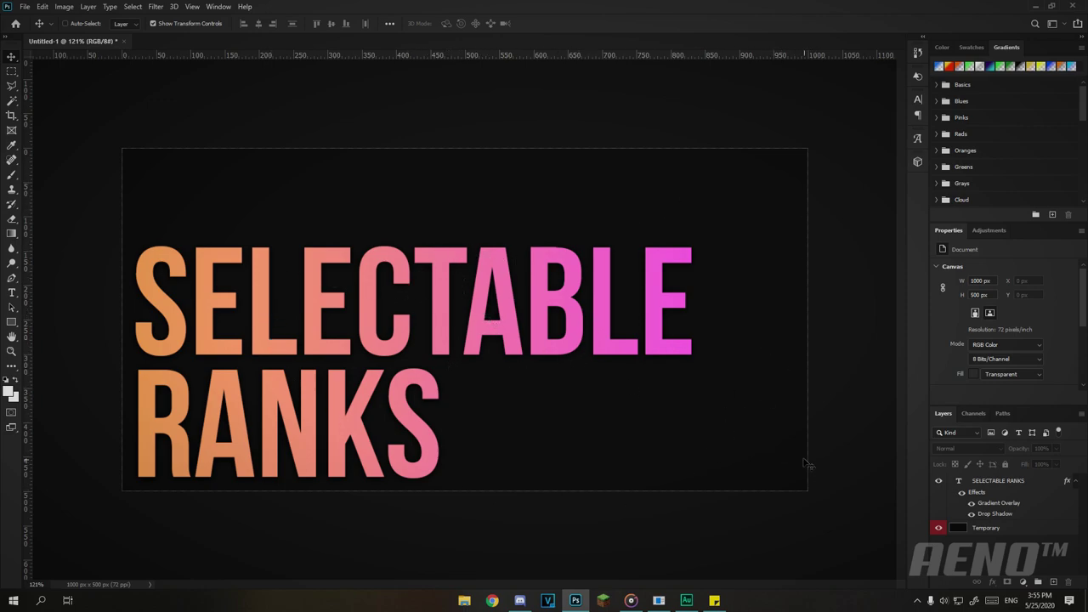
Add a white 80 pt Bebas Neue Bold line reading "SPICE UP YOUR PROFILE WITH" and place it just above SELECTABLE
click(438, 321)
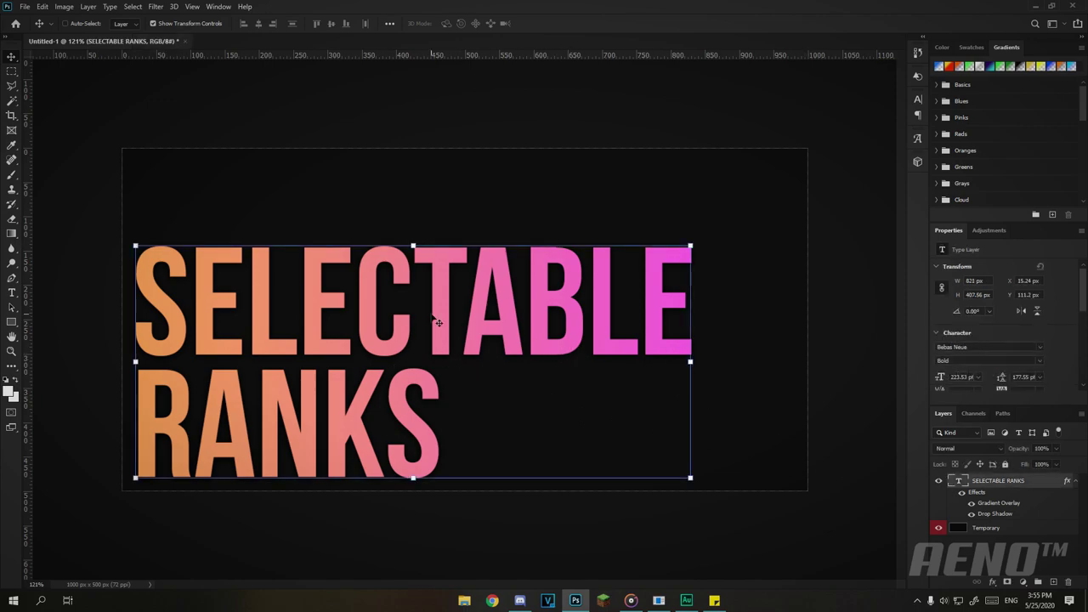
key(t)
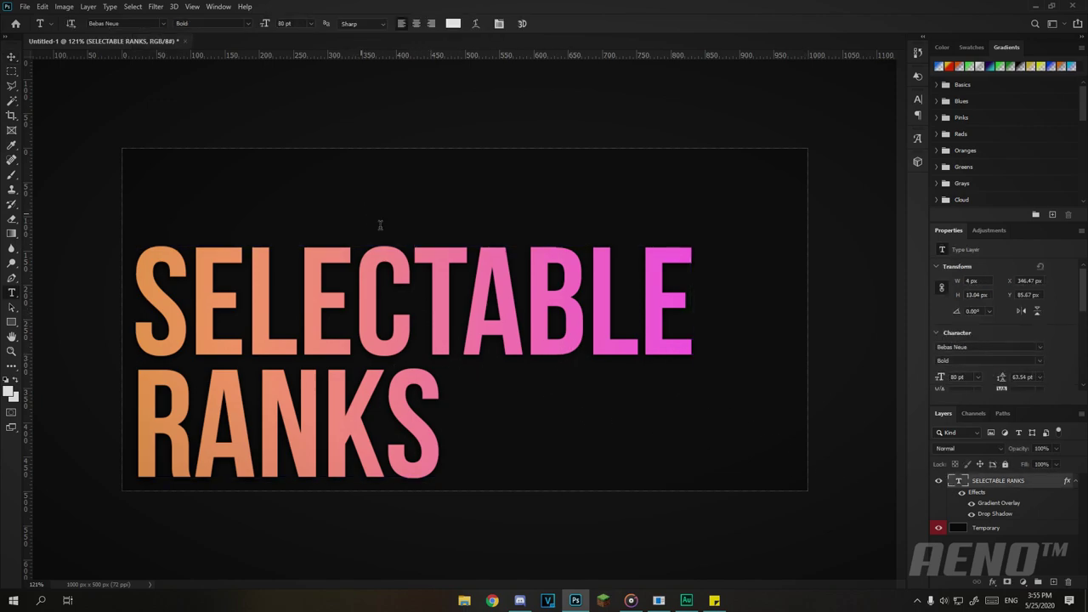
click(362, 214)
key(BackSpace)
text(SPICE UP YOUR PROFILE)
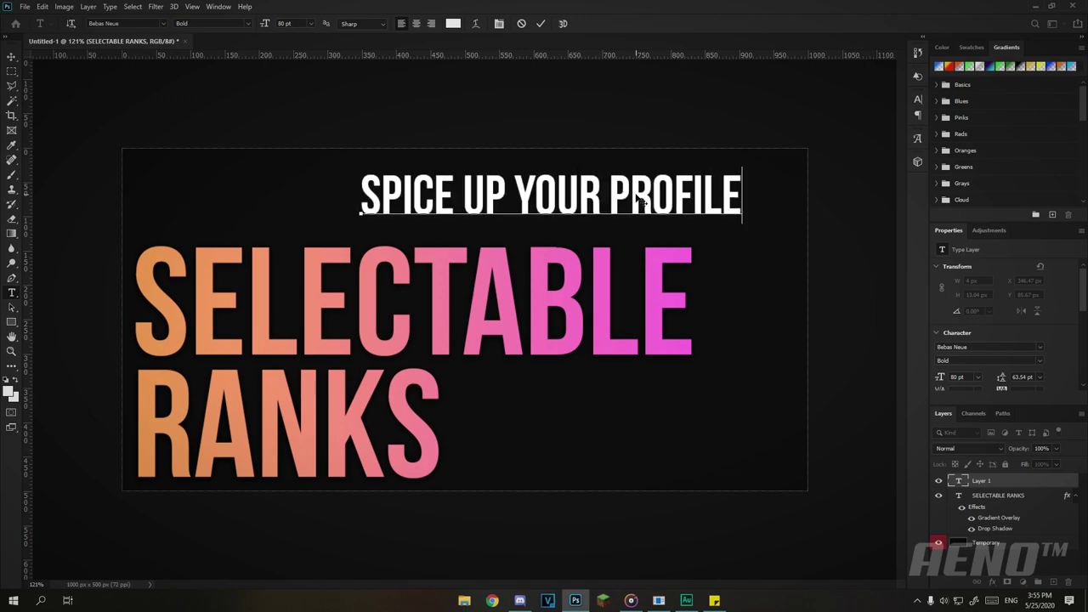
text( WITH)
drag(442, 175, 226, 189)
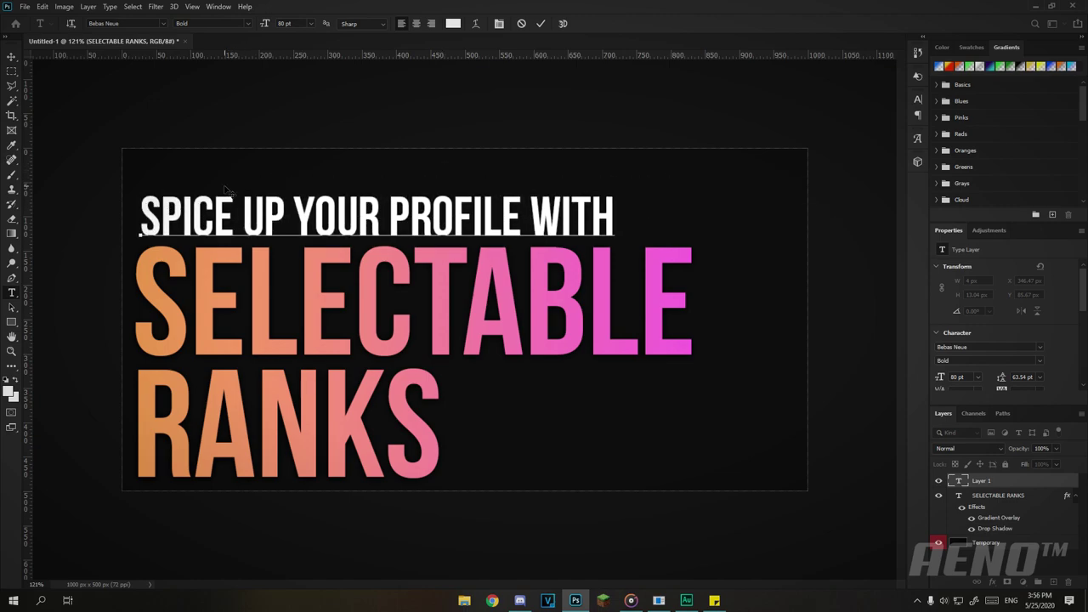
Try the Regular font weight on the whole SPICE UP YOUR PROFILE WITH line and return it to Bold
drag(390, 211, 513, 220)
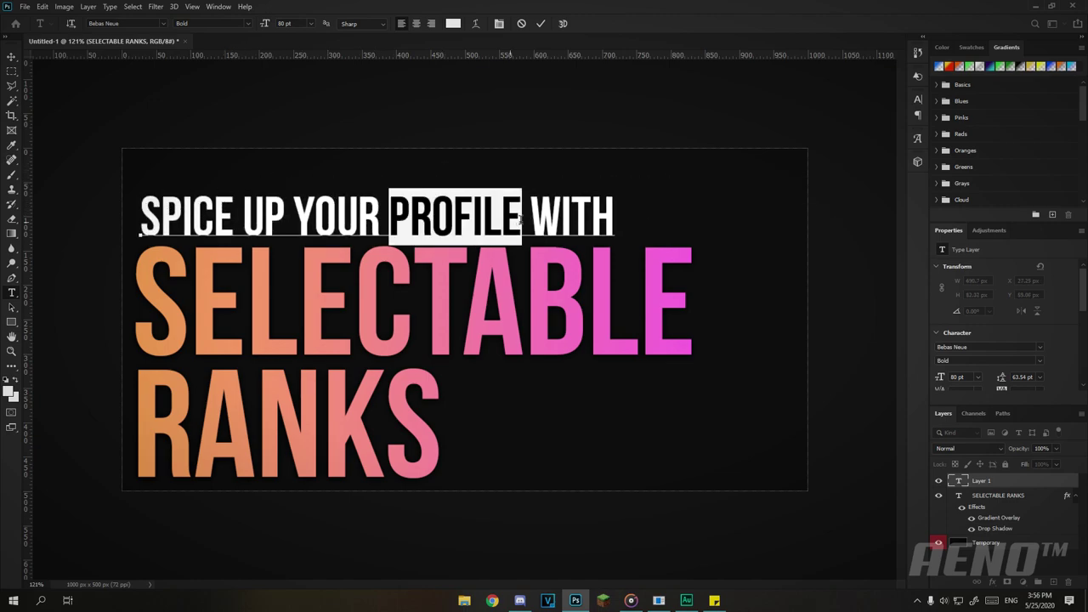
click(500, 223)
key(ctrl+a)
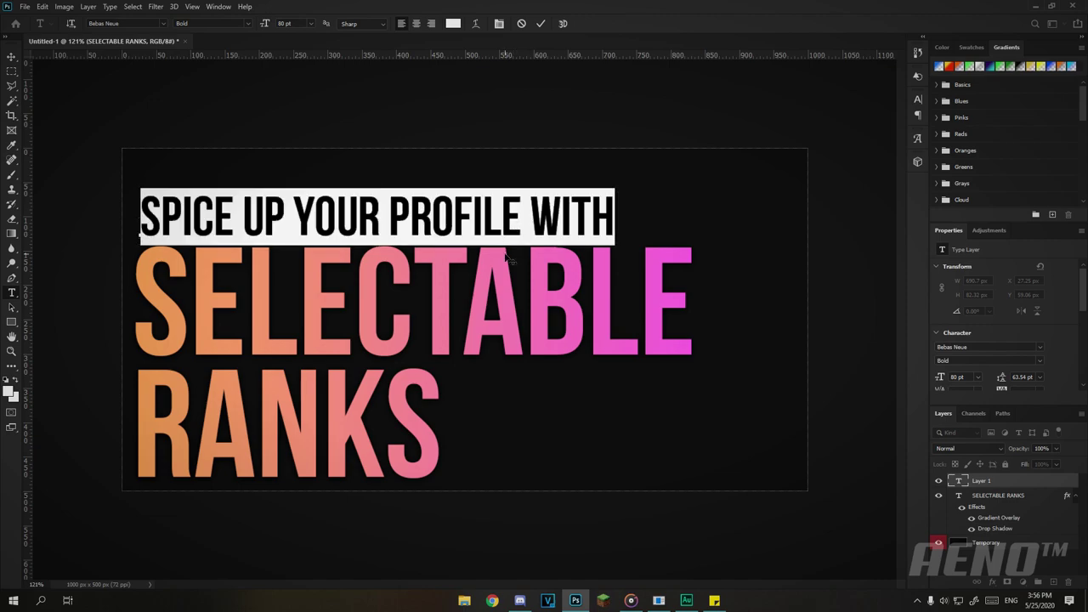
click(241, 26)
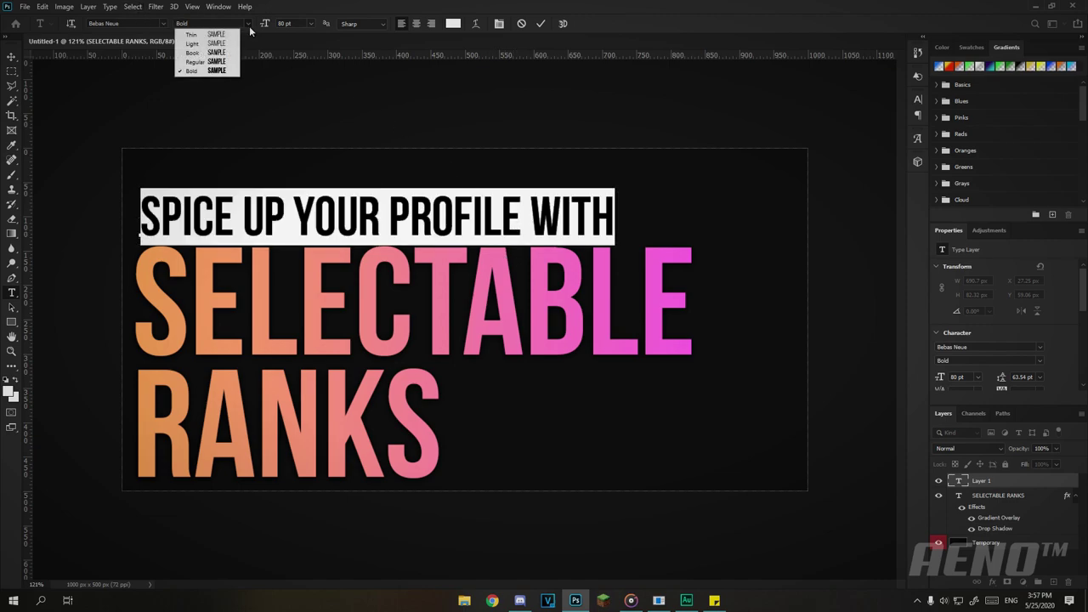
click(213, 66)
key(ctrl+a)
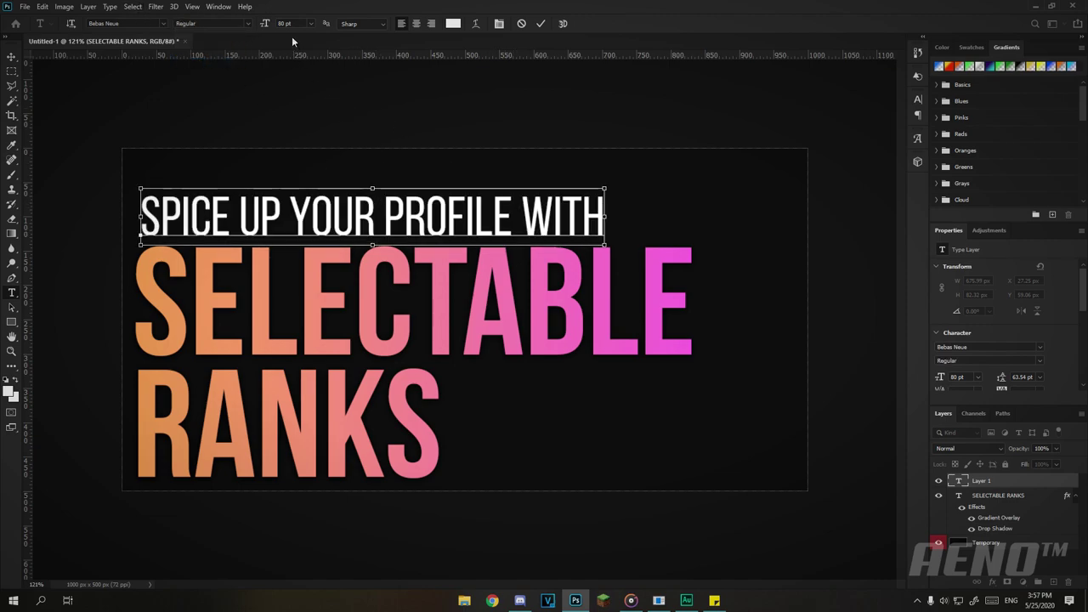
click(247, 24)
click(208, 71)
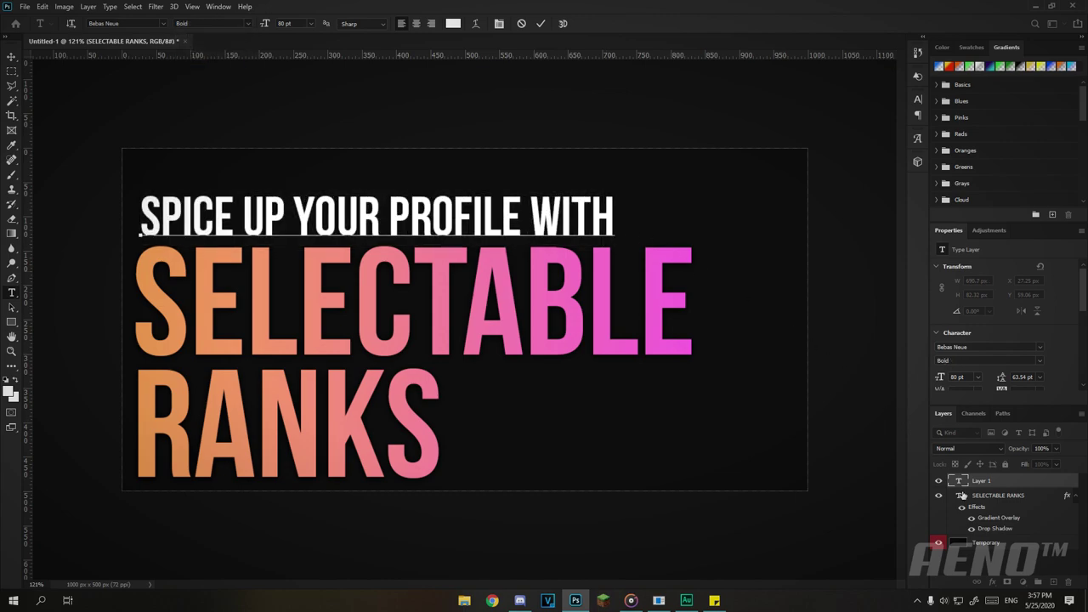
Commit the SPICE UP YOUR PROFILE WITH text and select its layer for moving
click(976, 482)
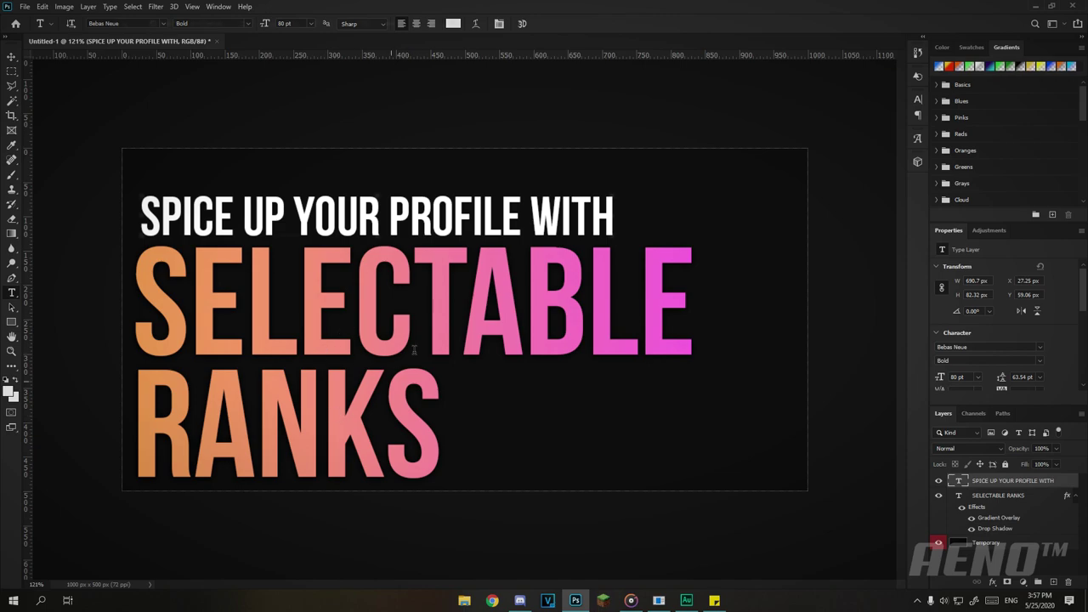
key(v)
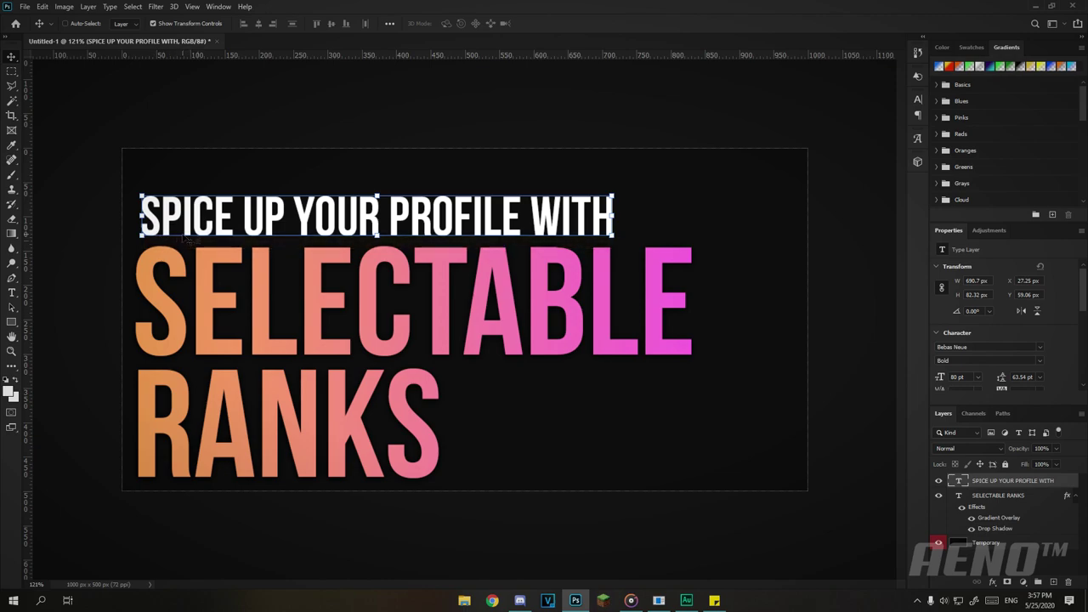
click(938, 568)
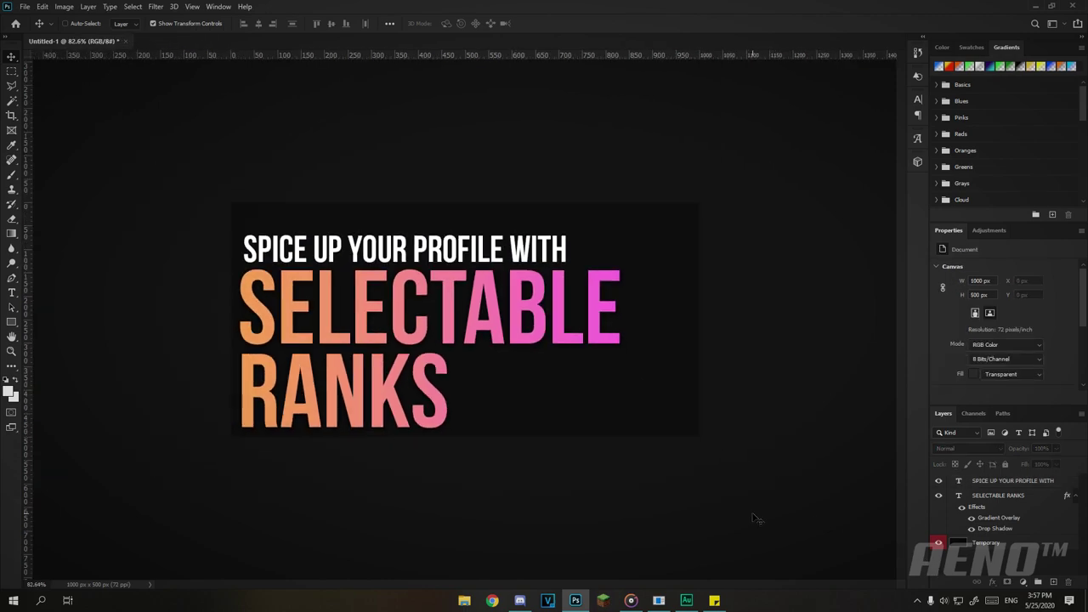
click(995, 482)
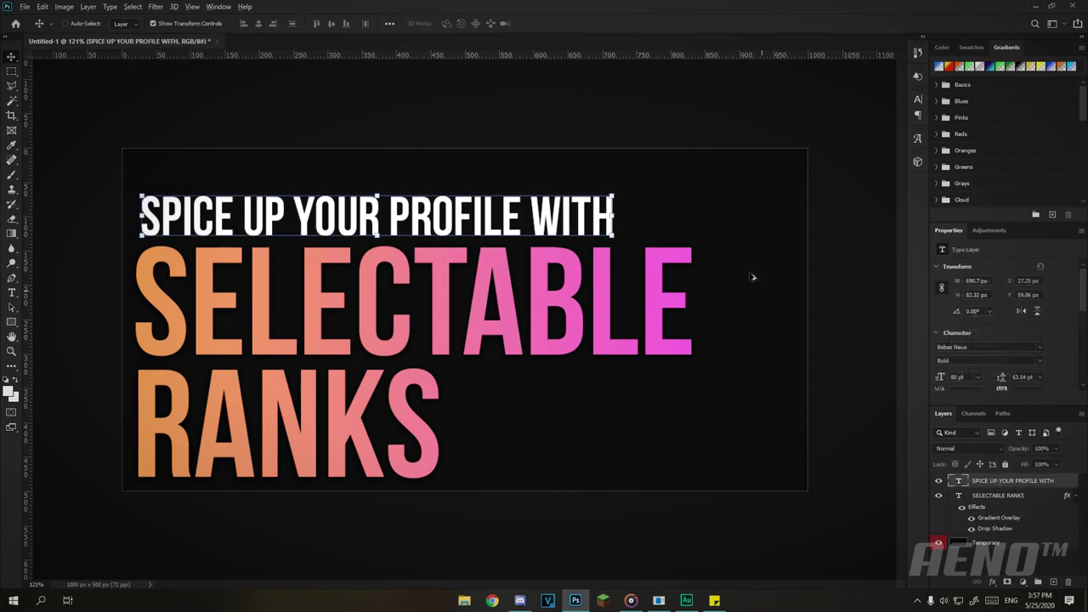
Scale the SPICE UP YOUR PROFILE WITH text to about 99.6% so its end aligns with the stem of the L in SELECTABLE
scroll(614, 194, up, 8)
key(ctrl+t)
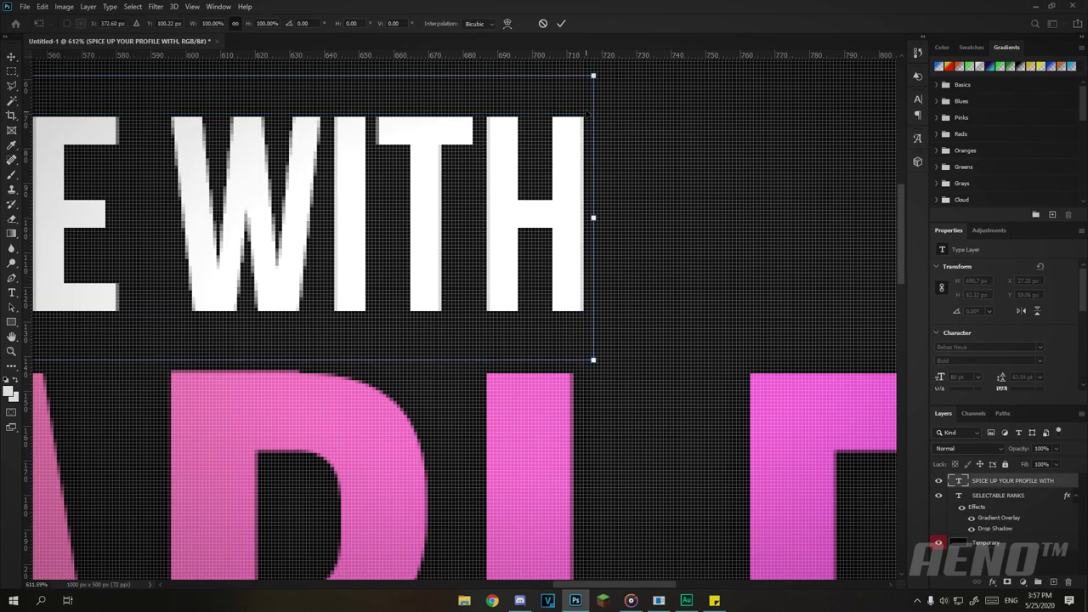
drag(593, 76, 584, 76)
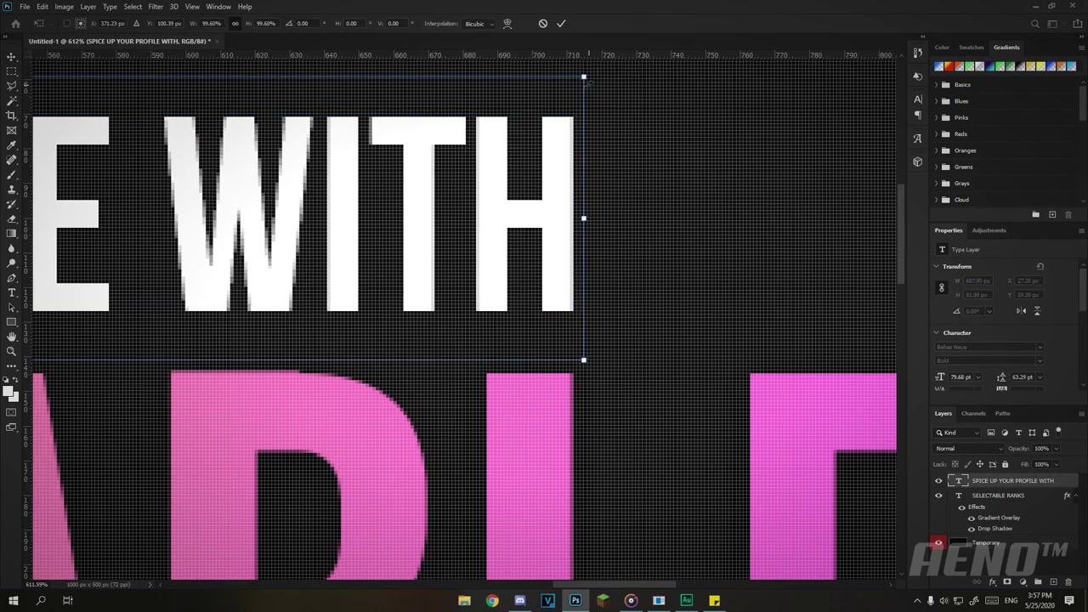
key(Return)
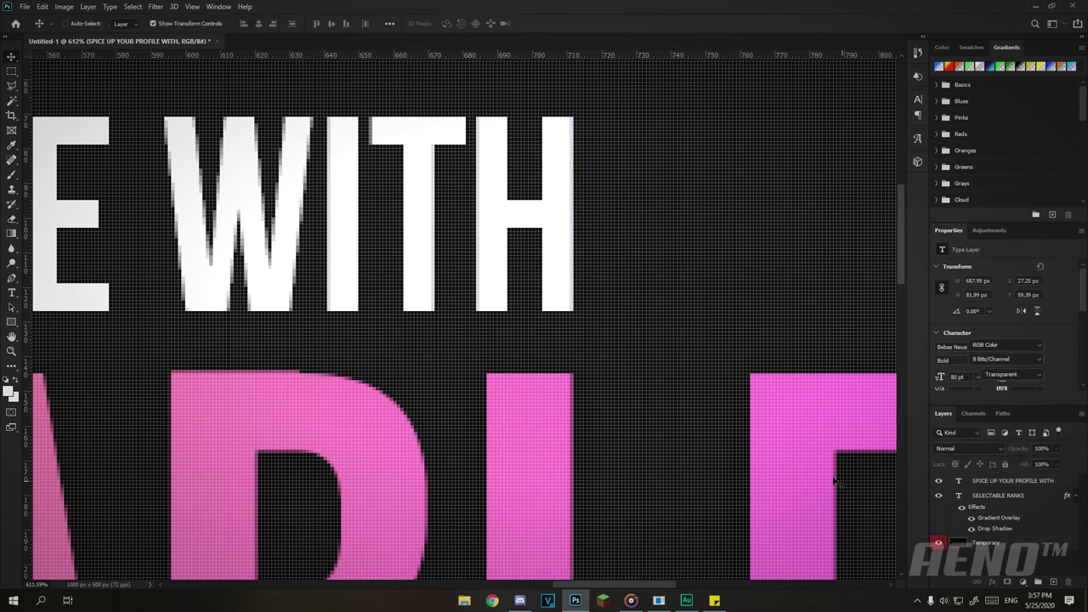
key(ctrl+0)
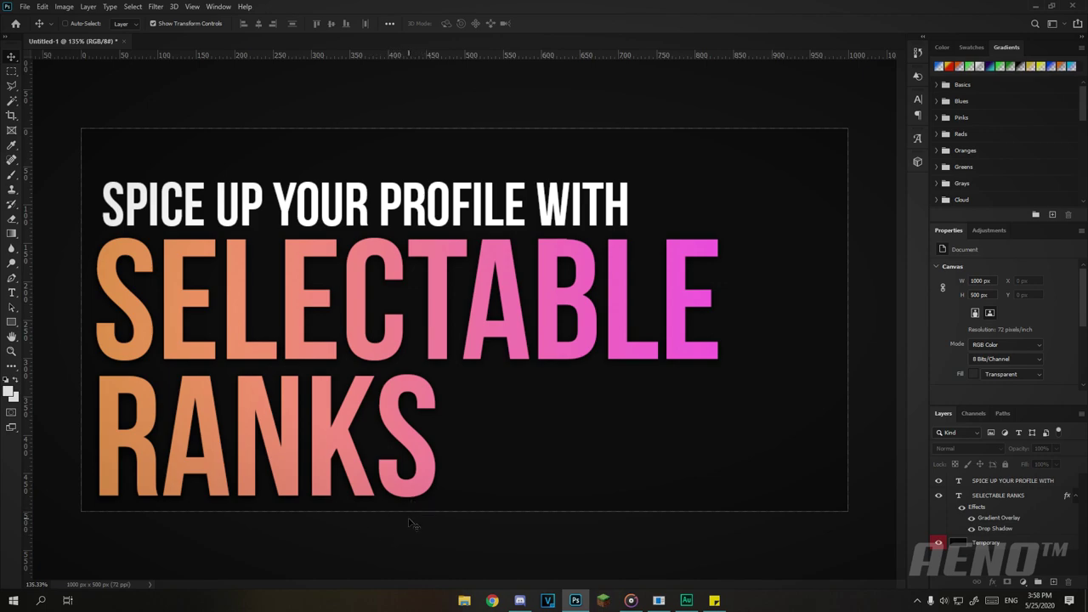
Hide the Temporary background layer to check the text on transparency, and show the layer again
click(939, 544)
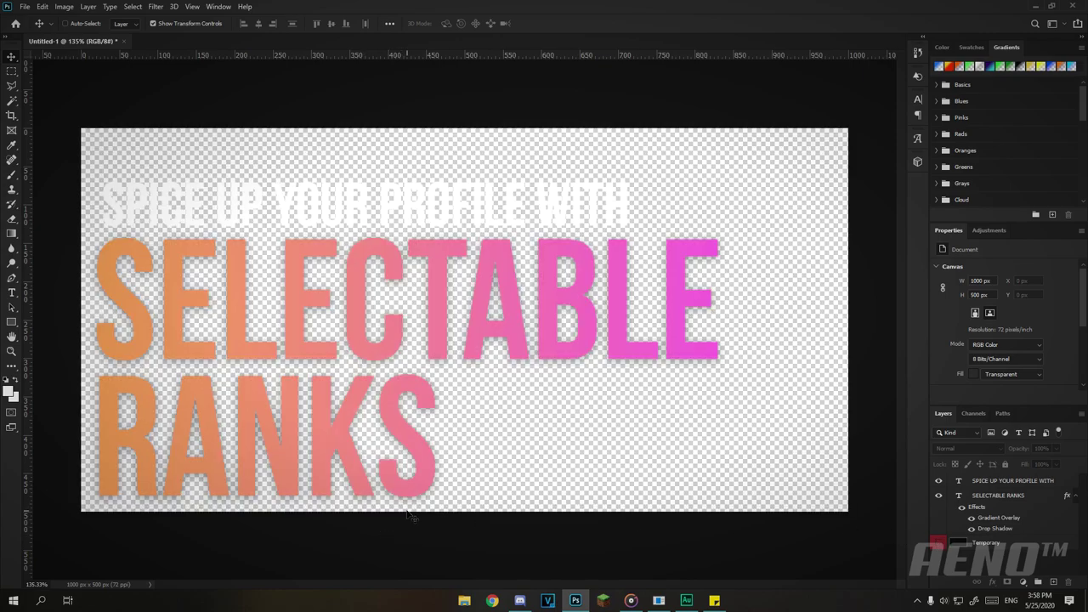
click(939, 544)
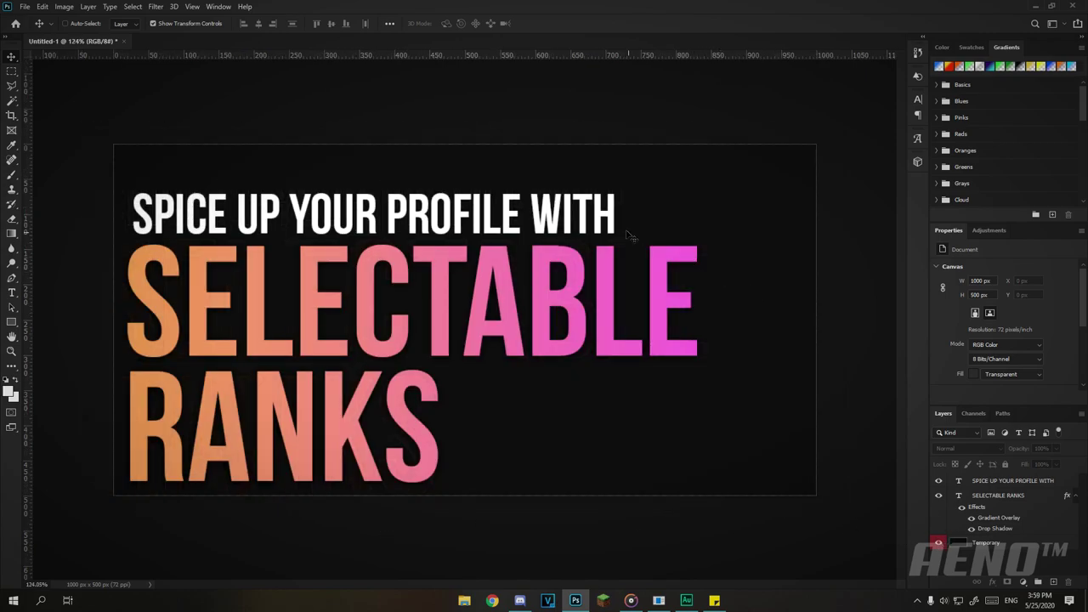
Crop the top of the canvas to just above the SPICE UP YOUR PROFILE WITH line, making it 1000 x 431 px
key(c)
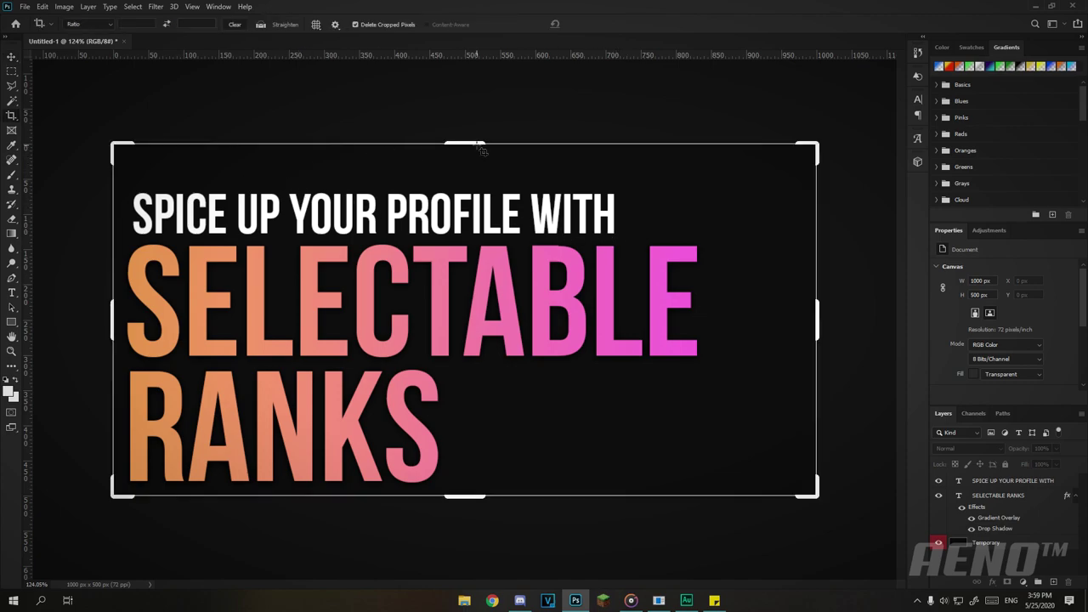
mouse_move(469, 143)
mouse_down()
mouse_move(471, 166)
mouse_move(461, 146)
mouse_up()
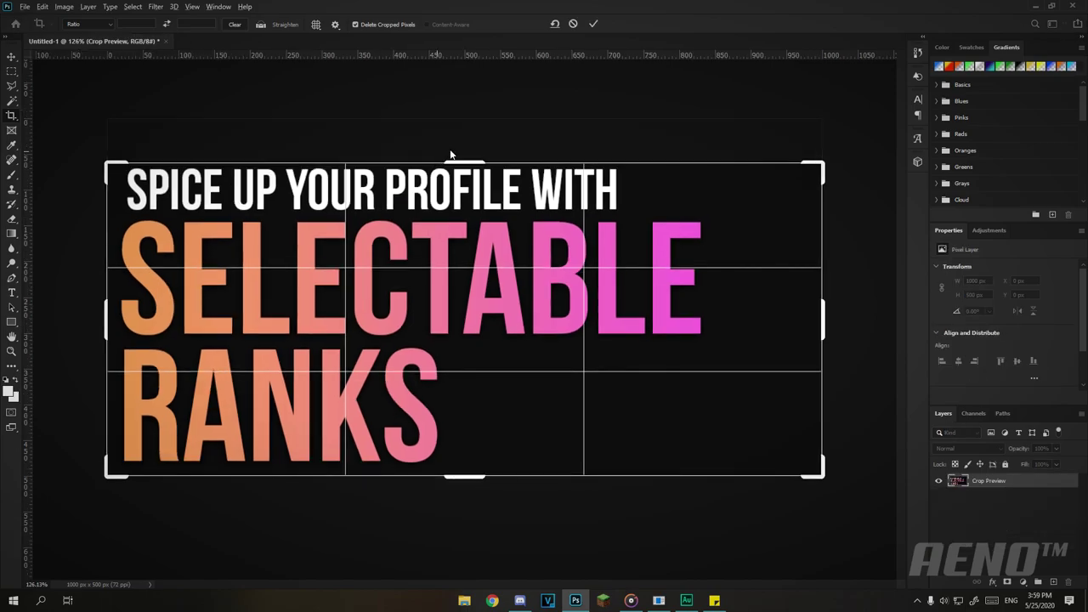
scroll(462, 140, up, 3)
scroll(463, 146, up, 5)
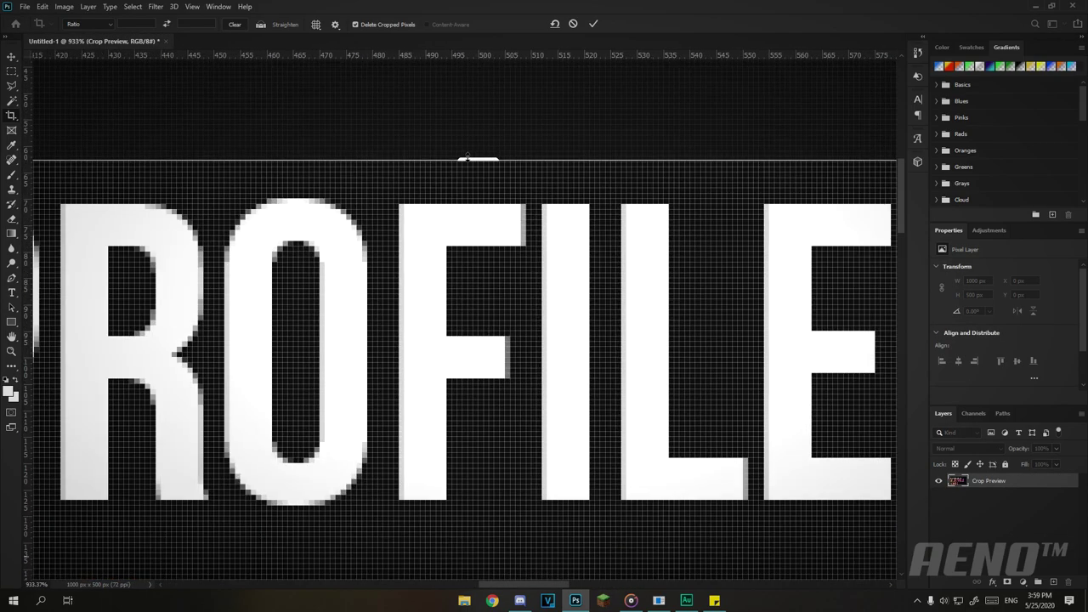
drag(473, 164, 473, 165)
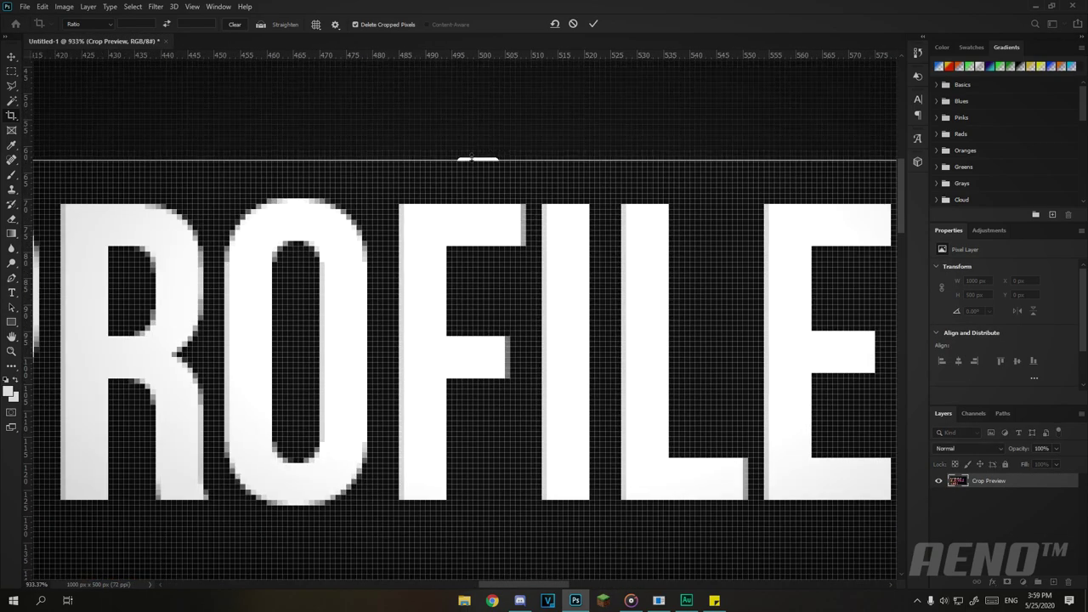
drag(472, 158, 473, 172)
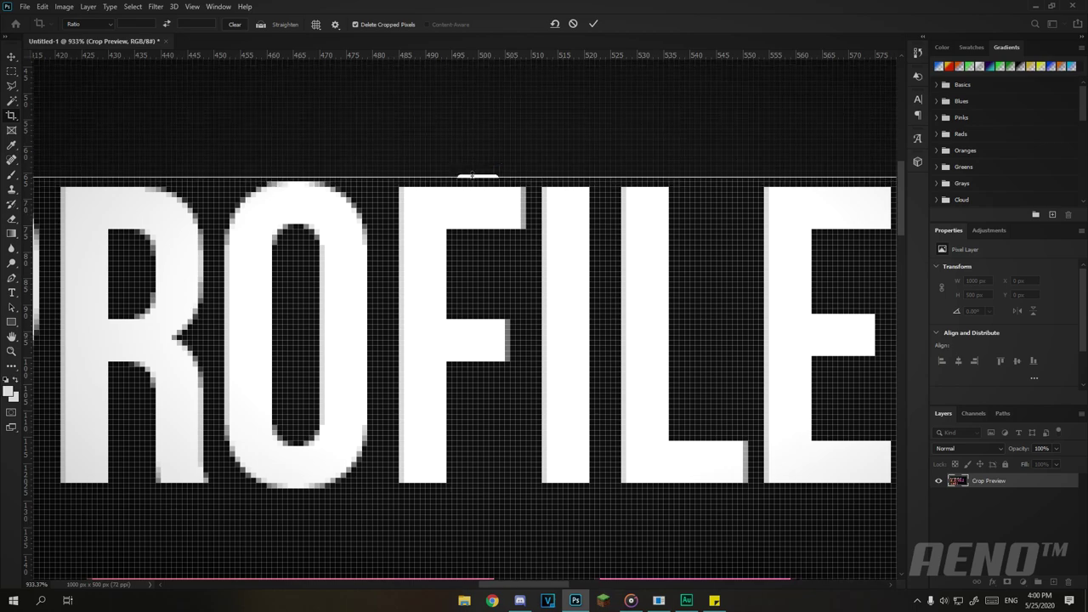
key(Return)
key(ctrl+0)
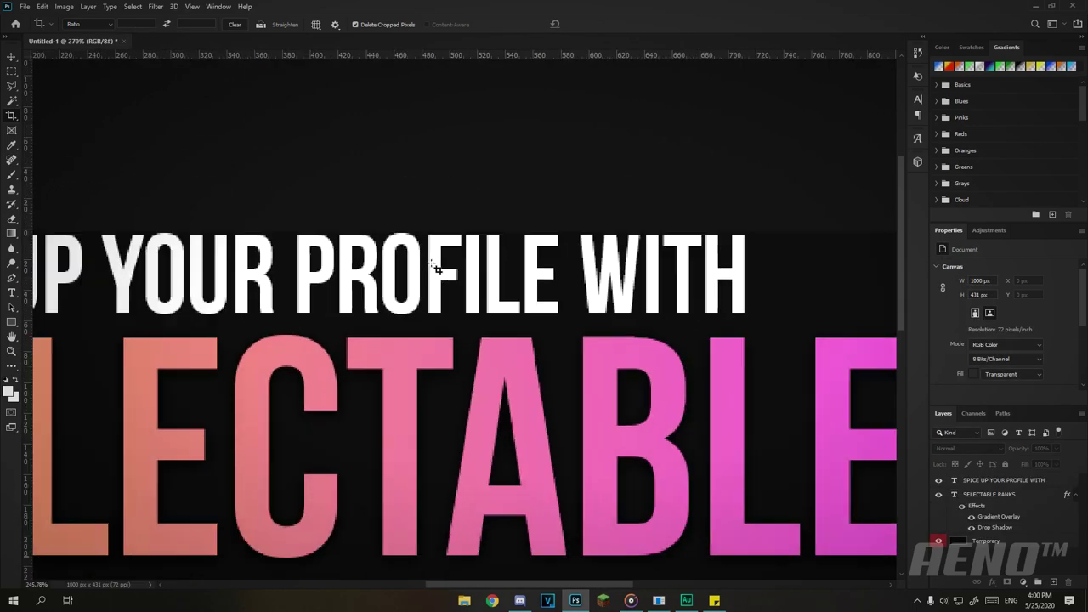
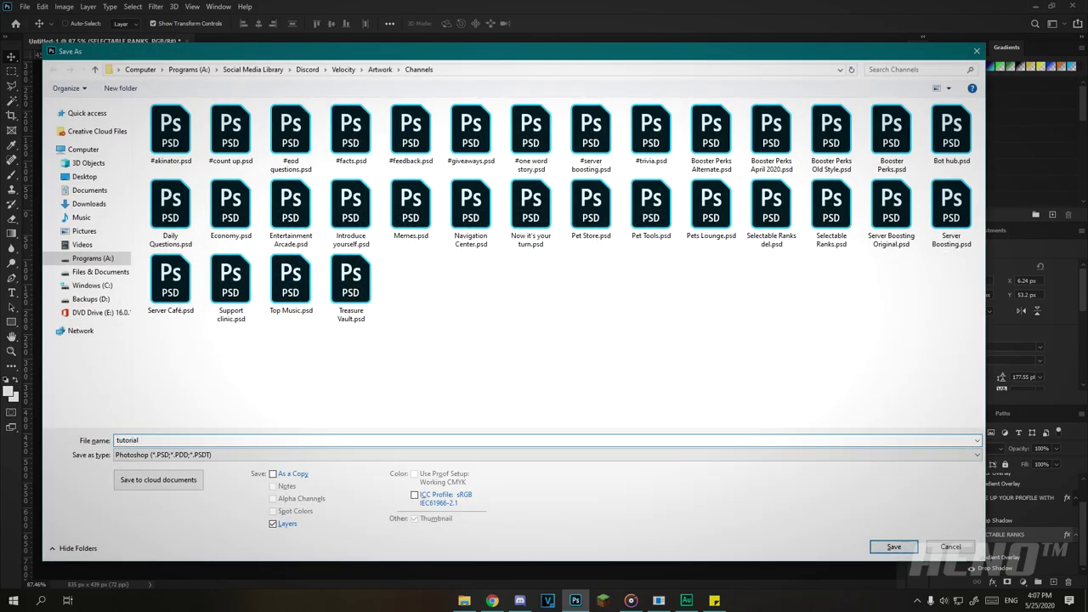
Save the layered design as the Photoshop file tutorial.psd in the Artwork > Channels folder
text(l)
key(Return)
key(Return)
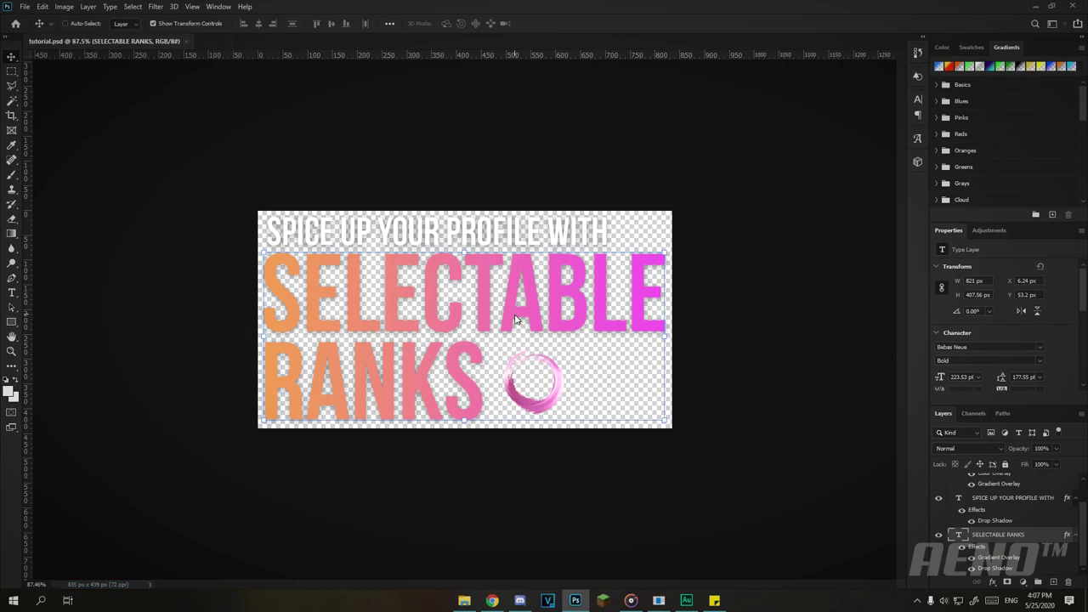
Save a PNG version as tutorial.png in the Channels folder with the smallest file size option
key(ctrl+shift+s)
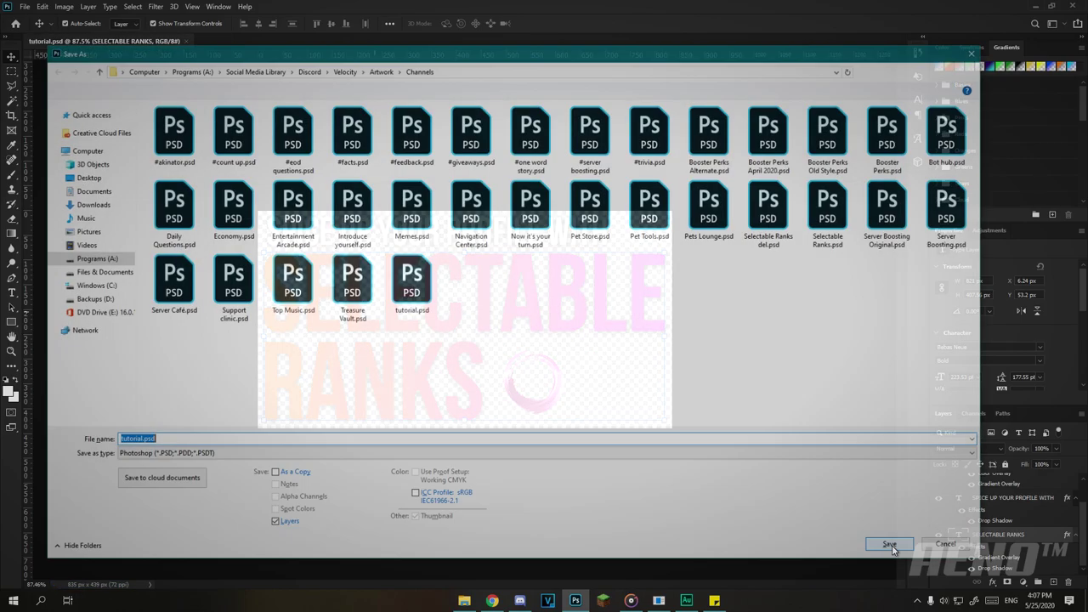
click(357, 456)
click(225, 410)
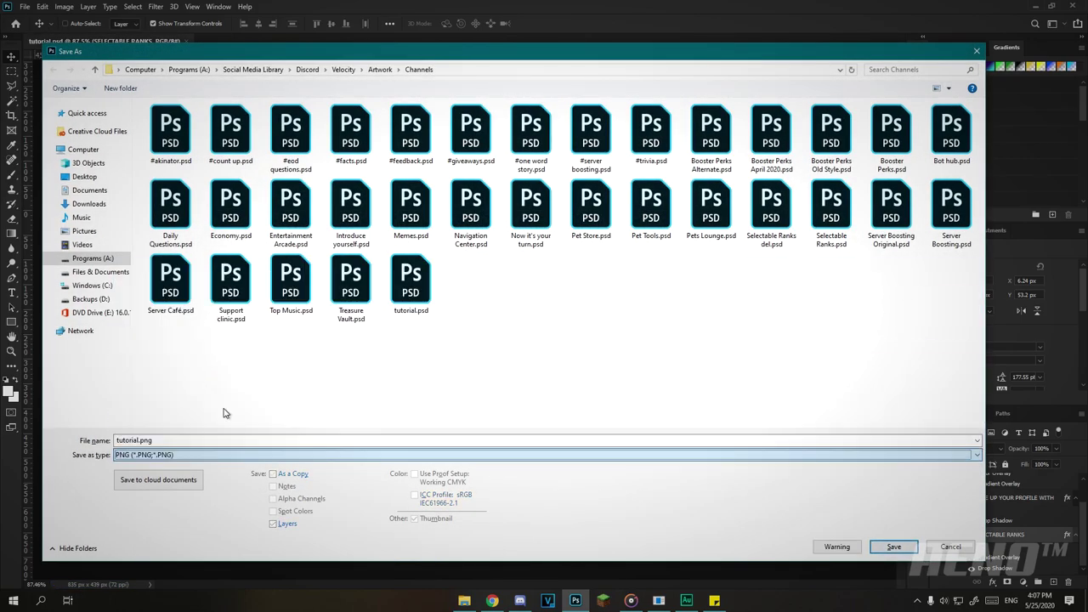
click(138, 456)
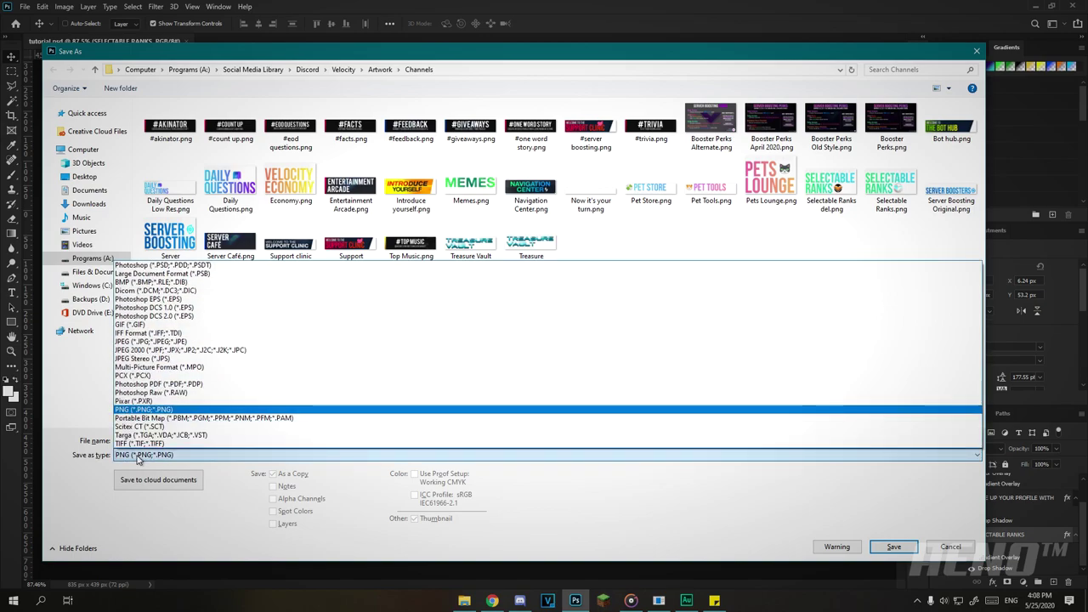
click(126, 458)
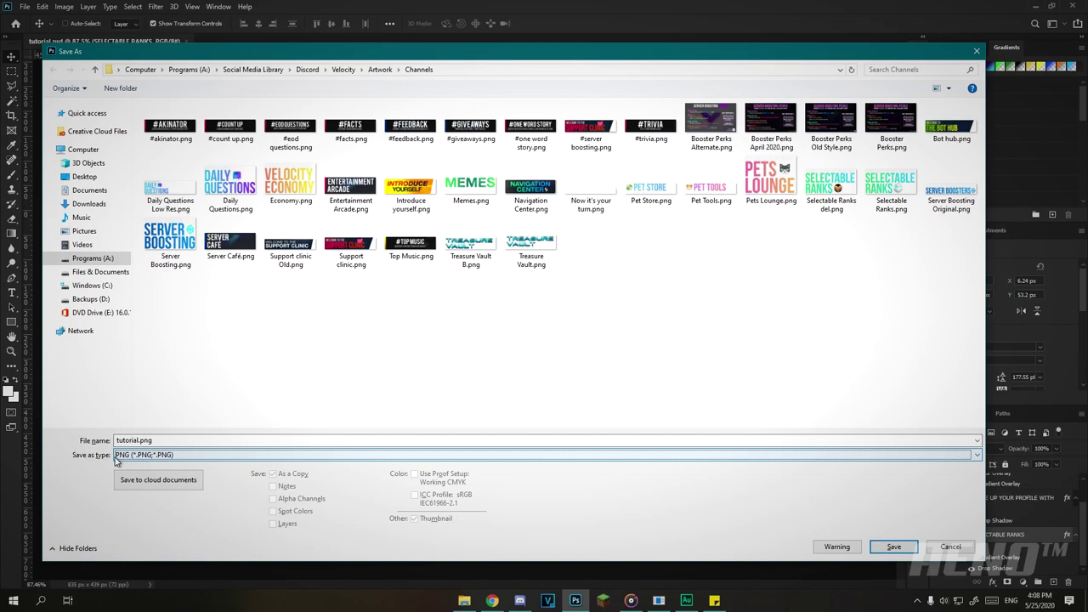
key(Return)
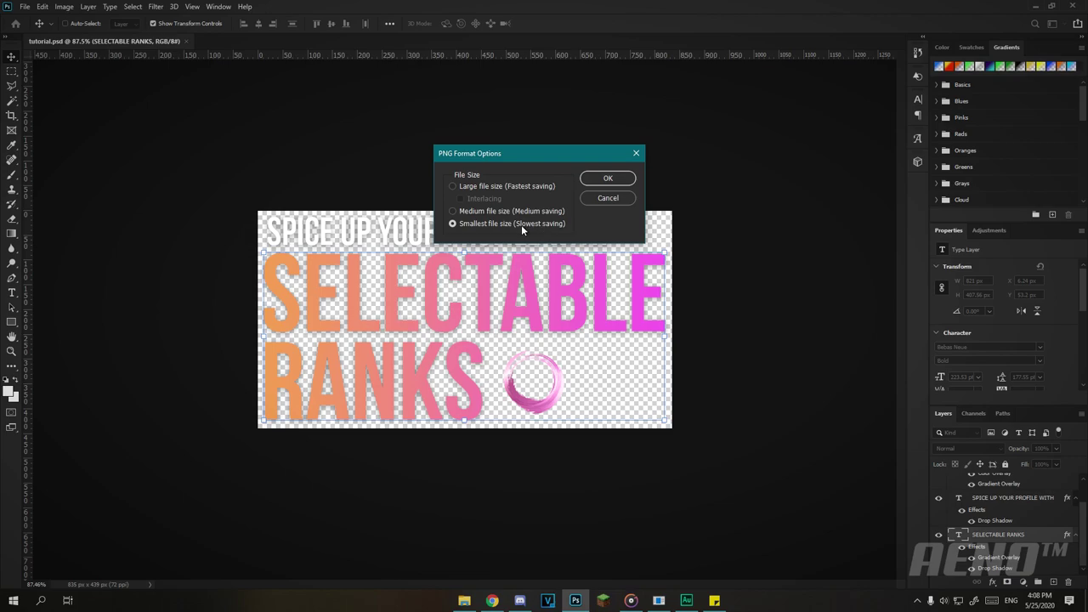
key(Return)
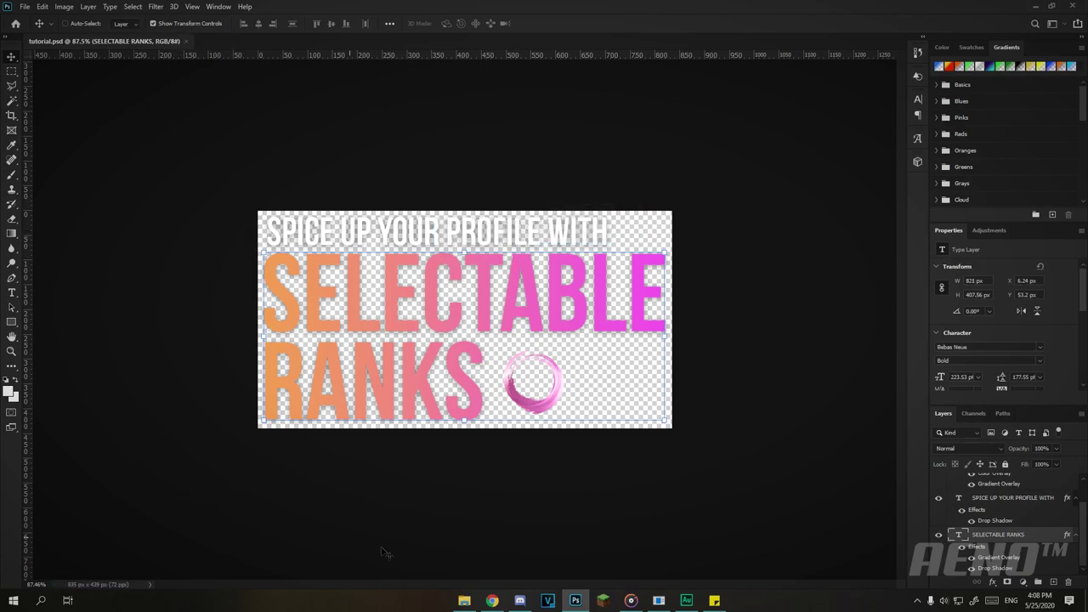
Switch to Discord and upload tutorial.png from the Velocity > Artwork > Channels folder to the private channel
click(520, 601)
click(127, 265)
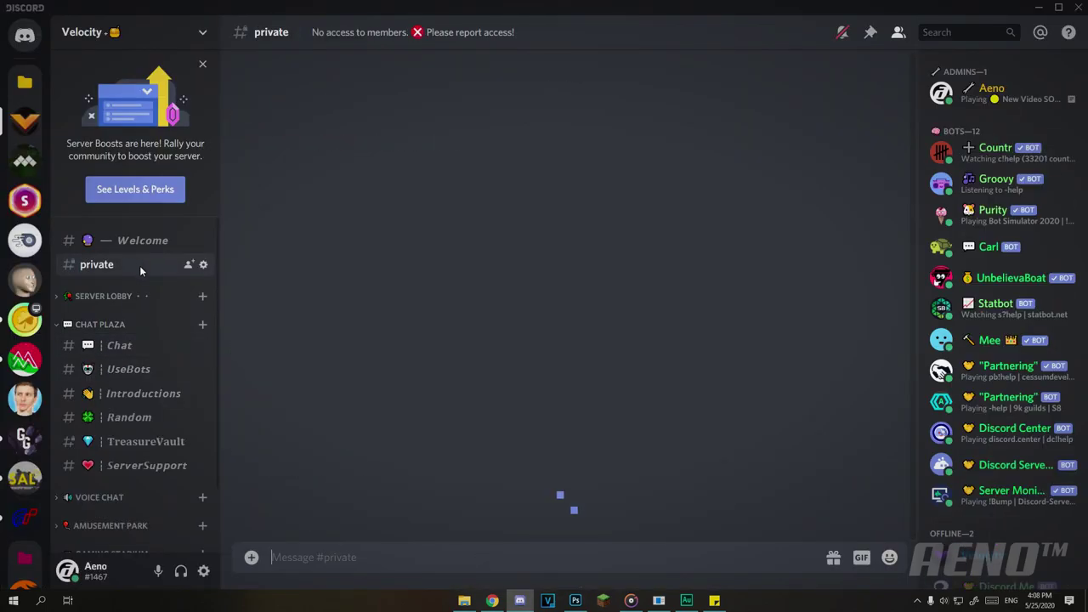
click(251, 558)
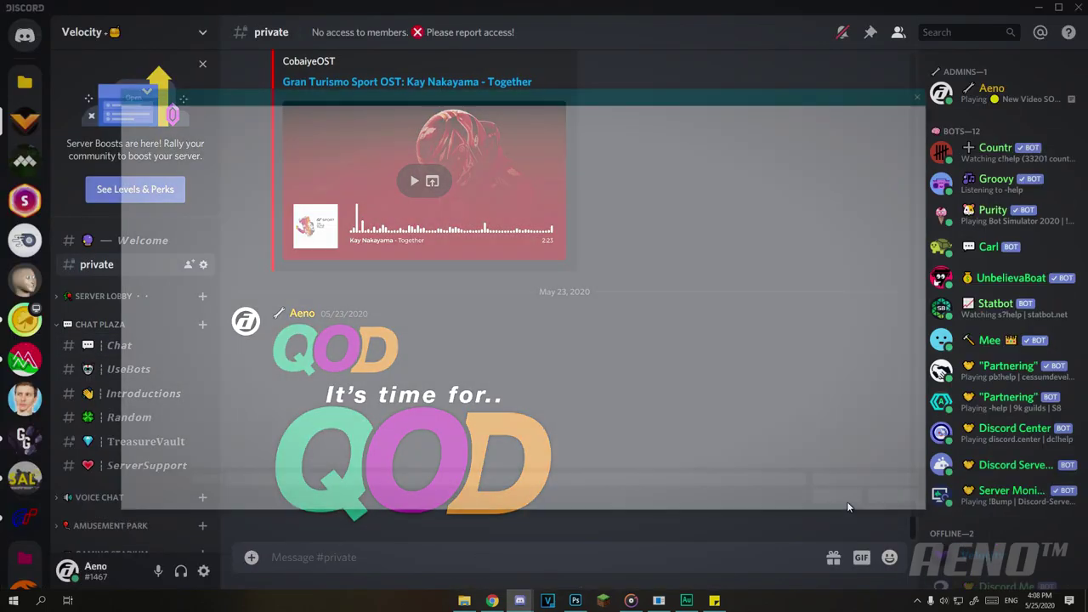
click(411, 111)
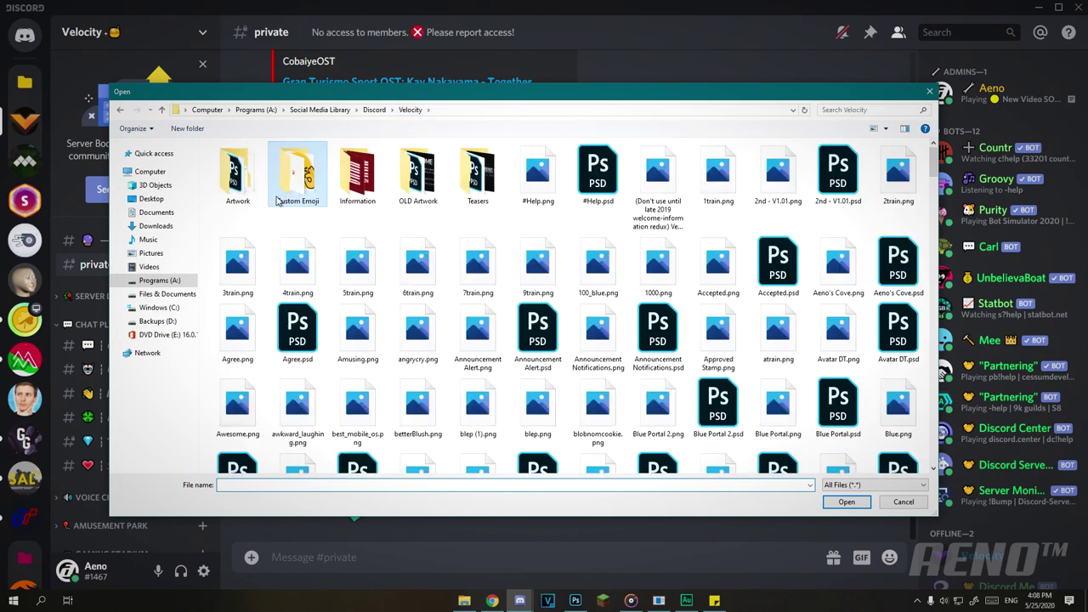
double_click(240, 177)
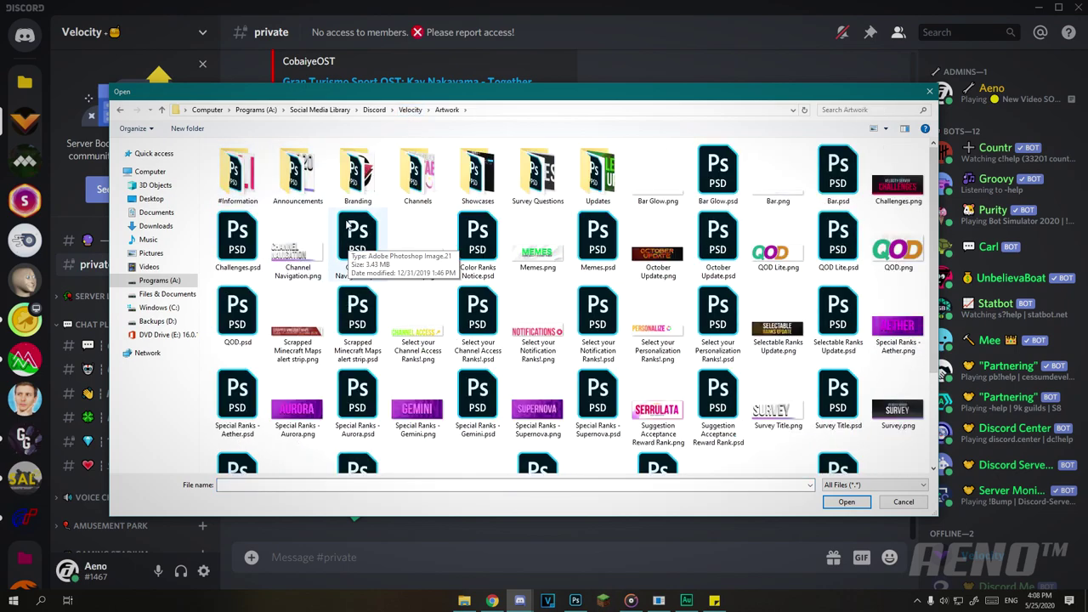
double_click(418, 174)
scroll(431, 250, down, 5)
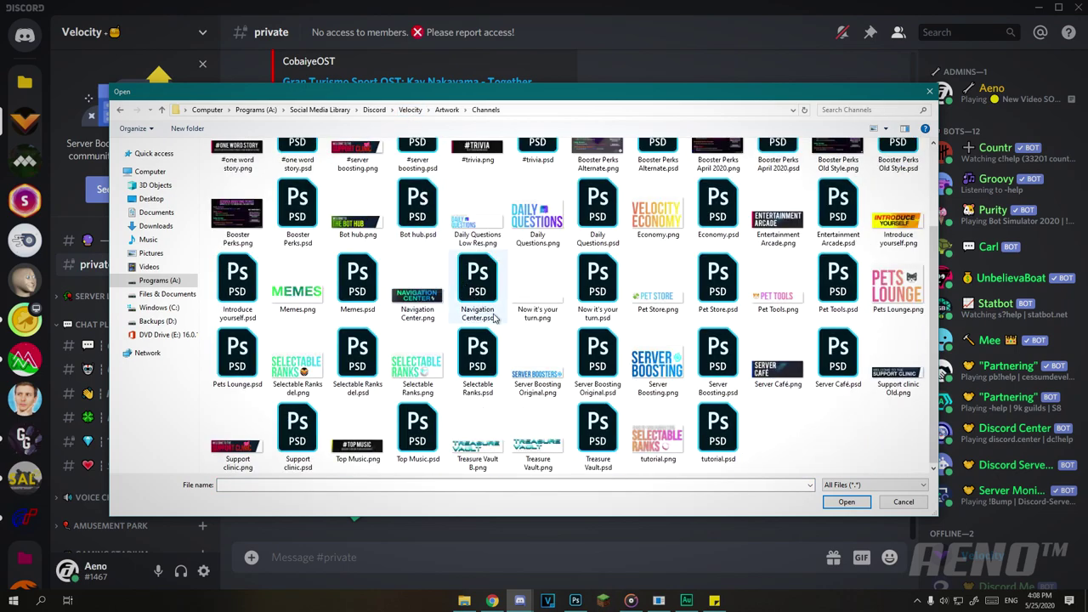
click(656, 447)
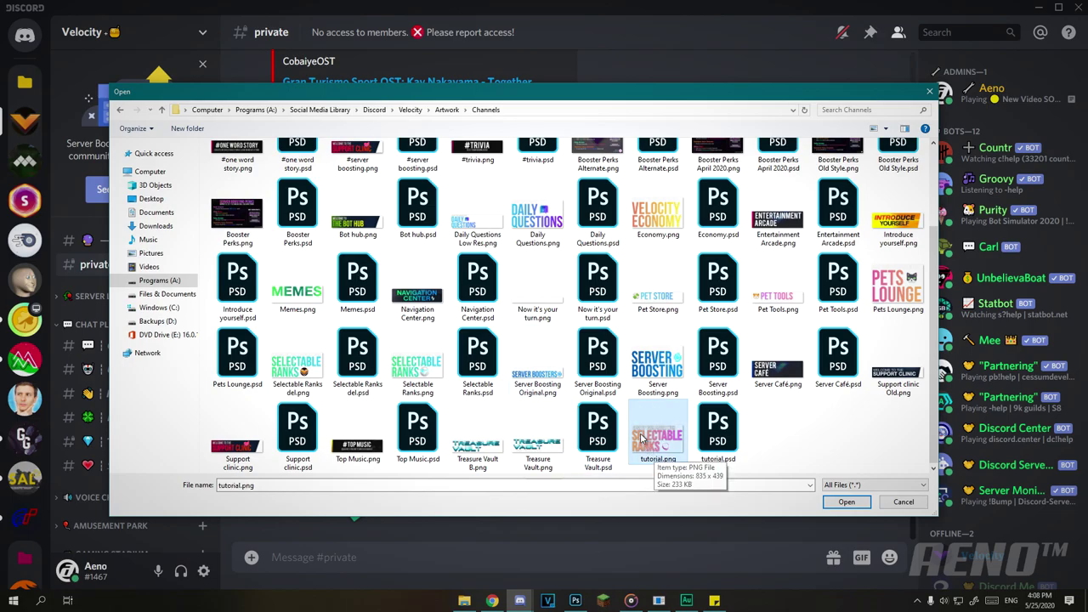
key(Return)
key(Return)
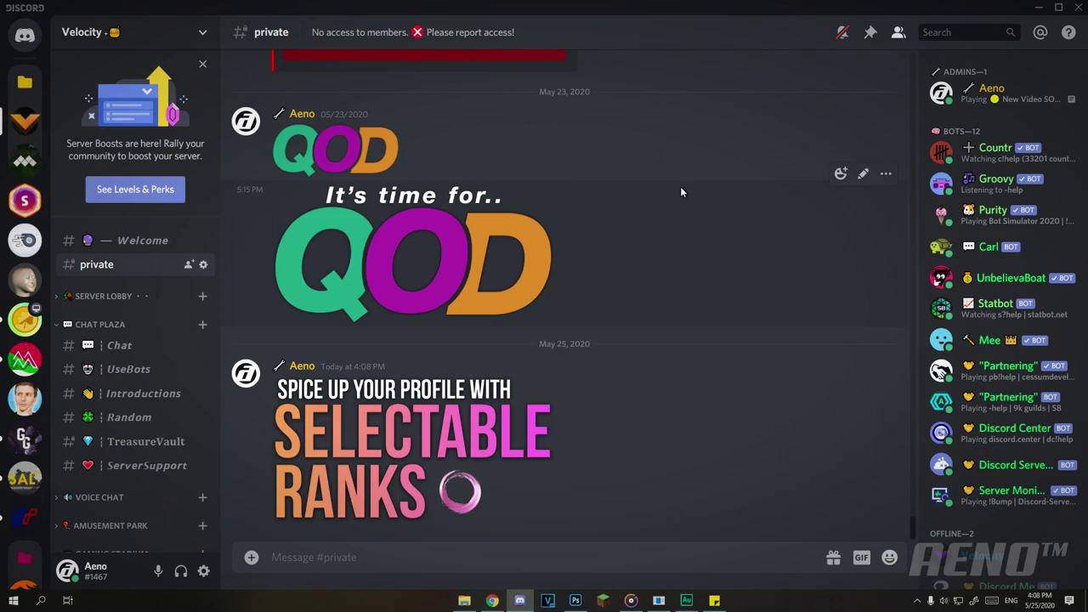
Preview the posted SELECTABLE RANKS image enlarged and close the preview
click(396, 405)
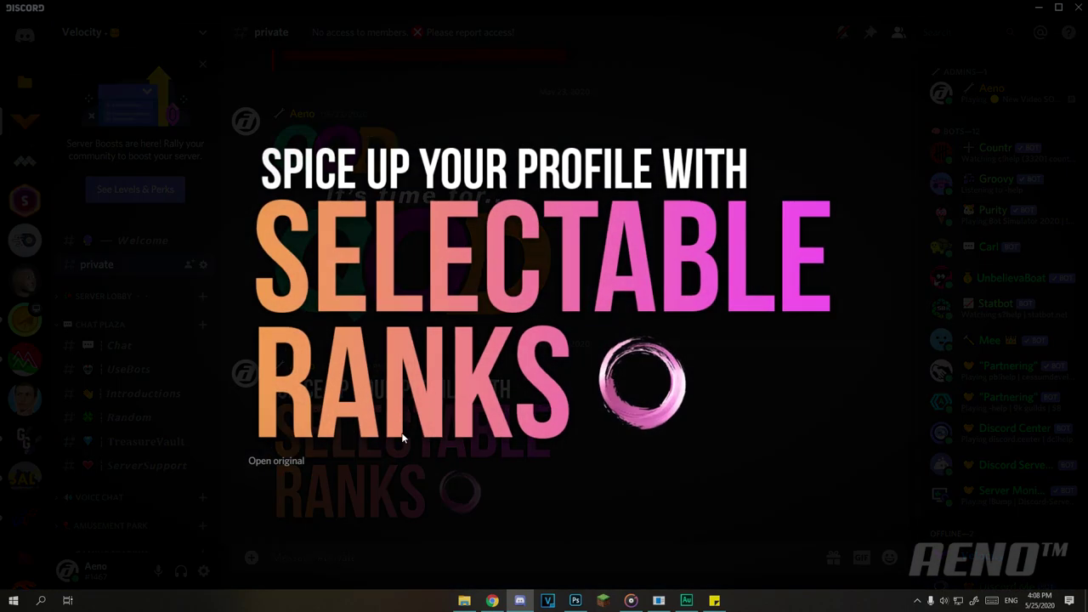
click(412, 531)
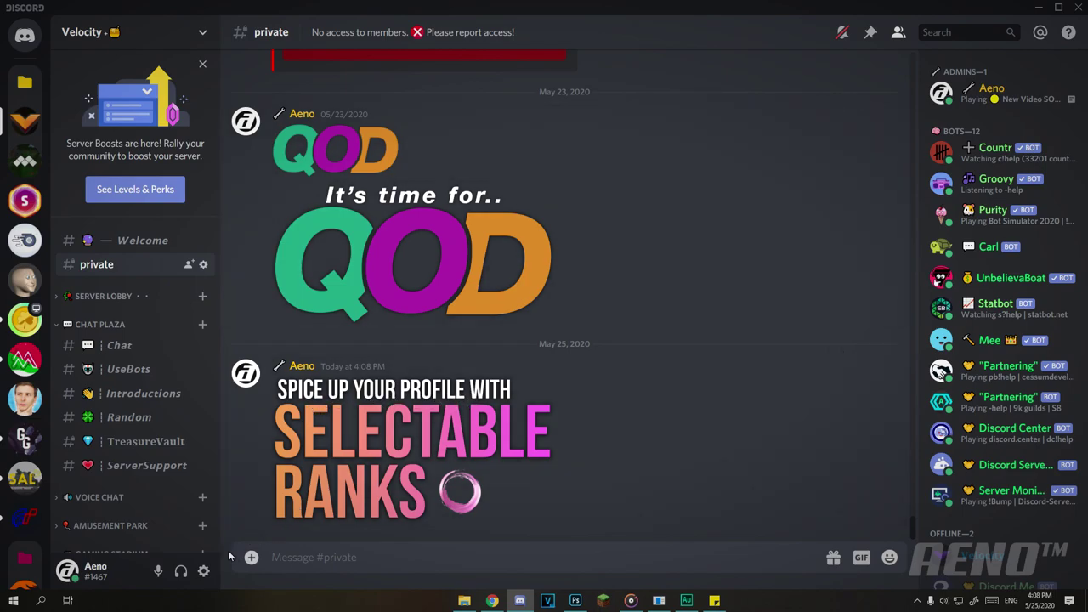
Set the Discord appearance theme to Light and return to the private channel to view the posted graphic
click(203, 571)
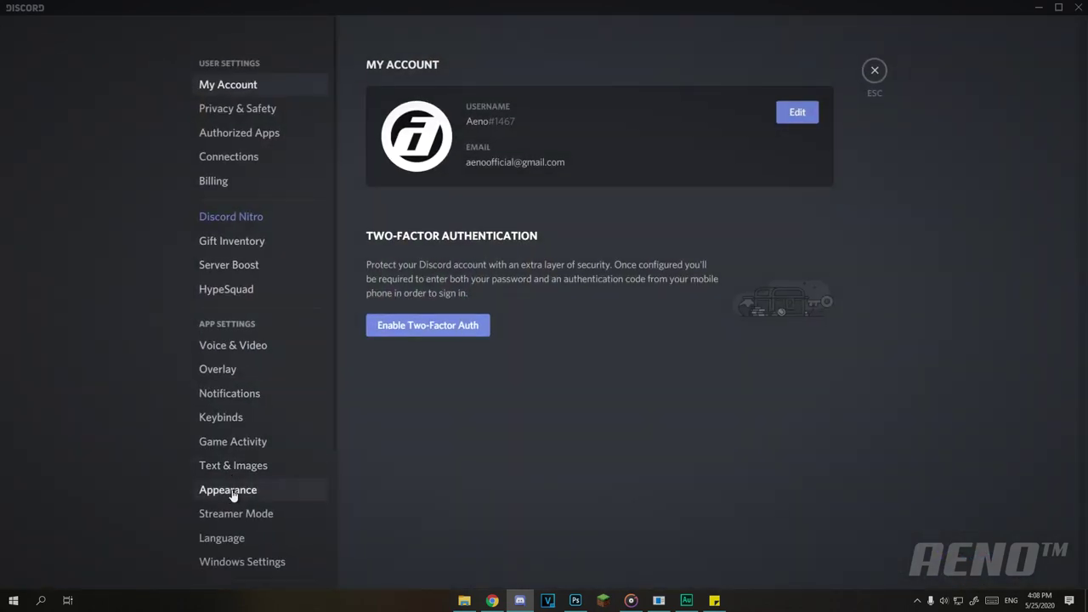
click(231, 492)
scroll(391, 459, down, 5)
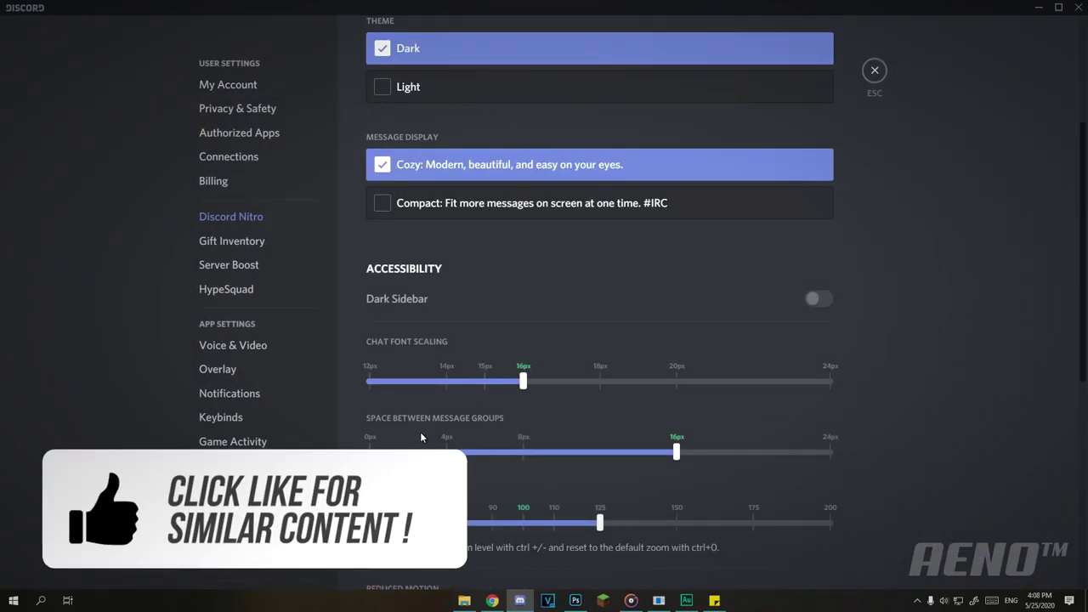
scroll(420, 432, up, 3)
click(430, 315)
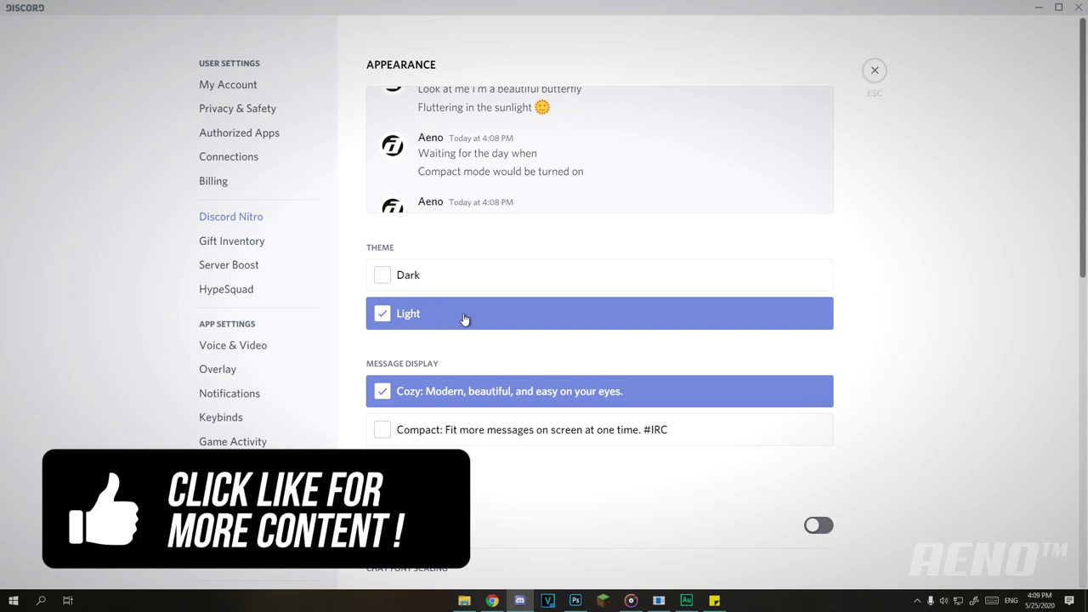
key(Escape)
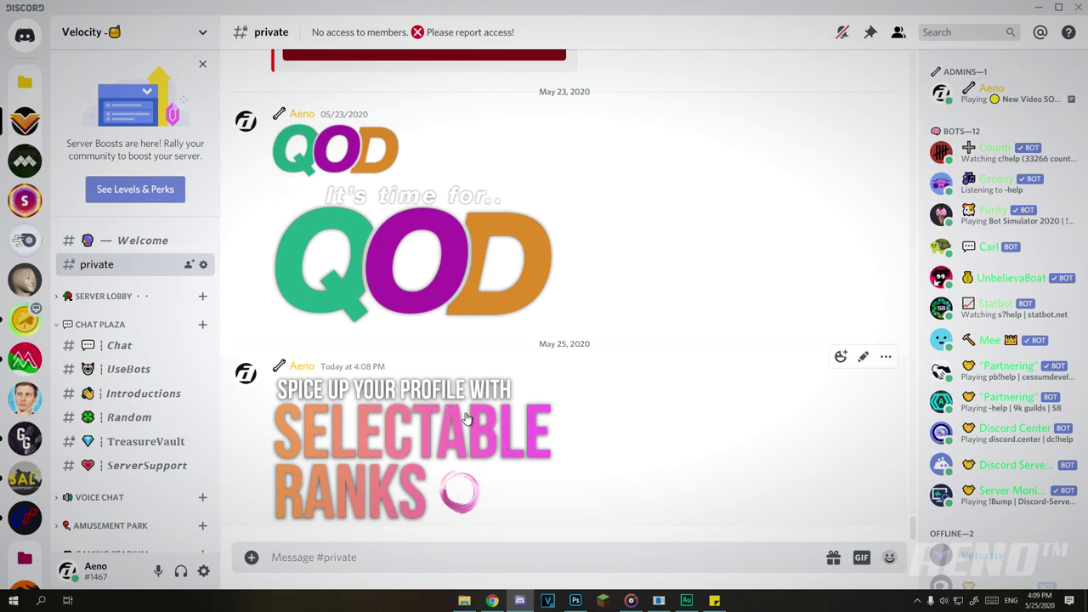
Set the Discord appearance theme to Dark and return to the private channel
click(203, 571)
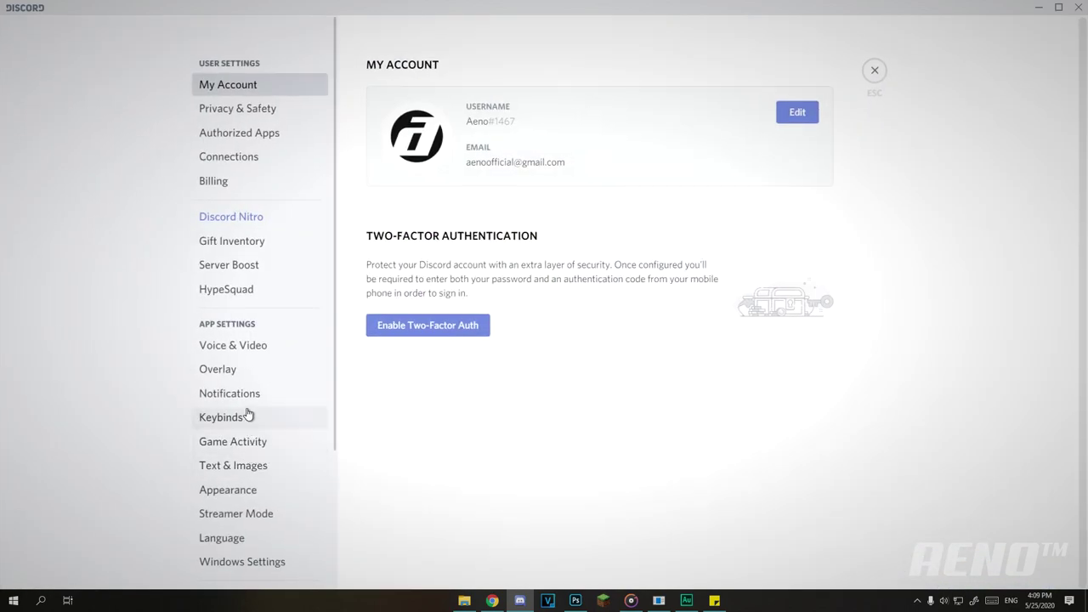
click(255, 492)
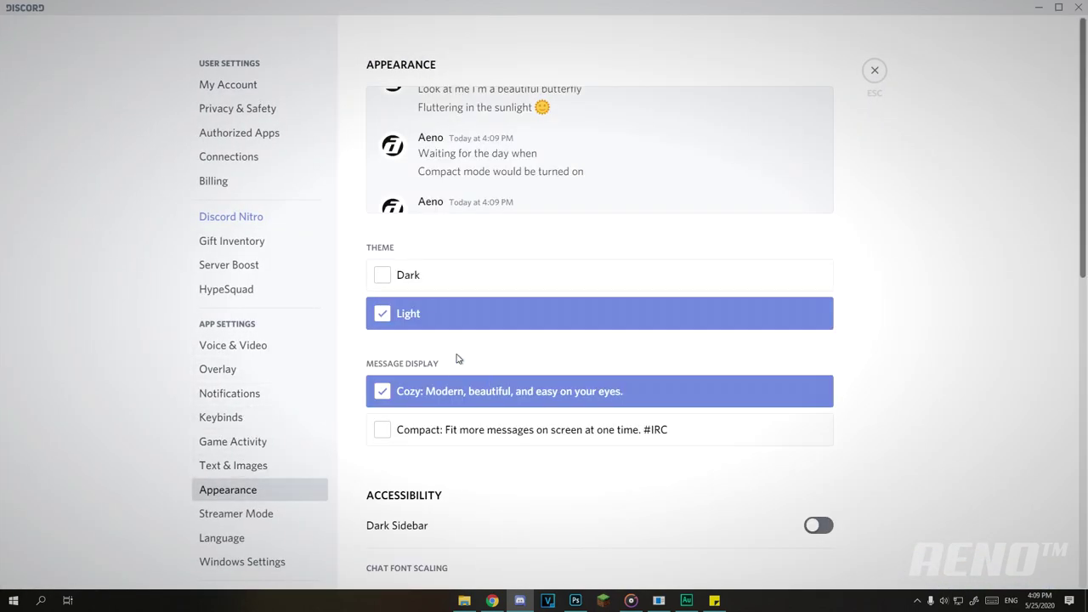
click(436, 286)
key(Escape)
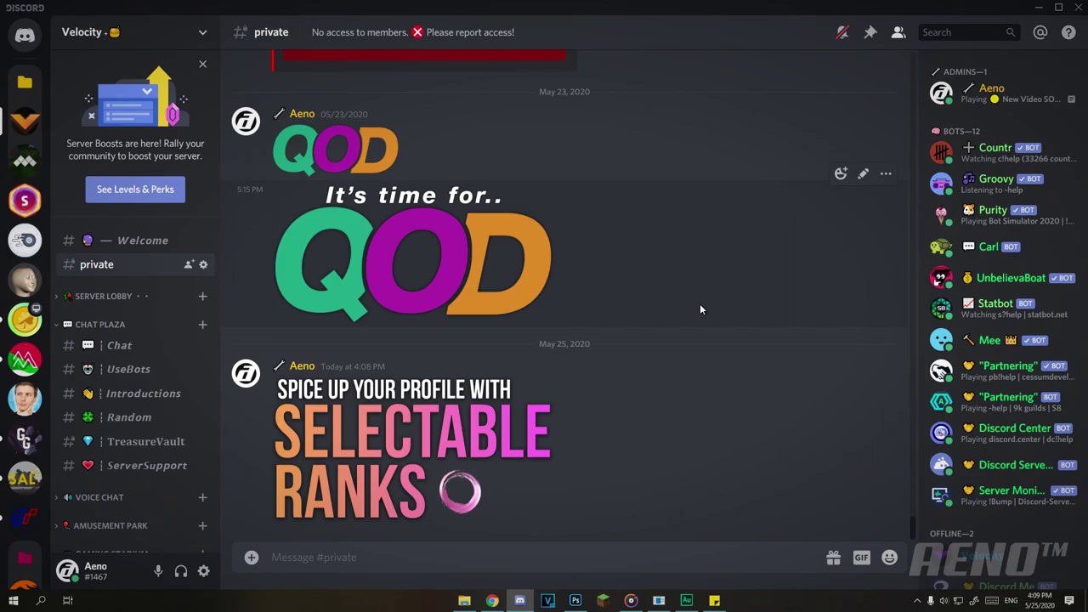
Open the Welcome channel and examine the WELCOME to VELOCITY banner at its beginning
click(136, 240)
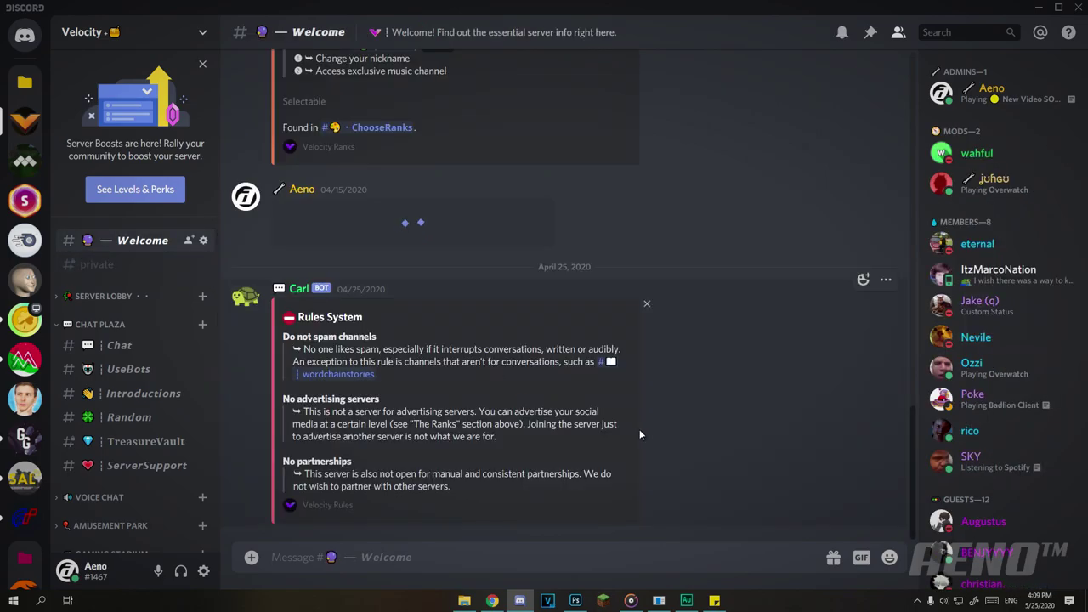
scroll(639, 435, up, 10)
scroll(588, 273, down, 2)
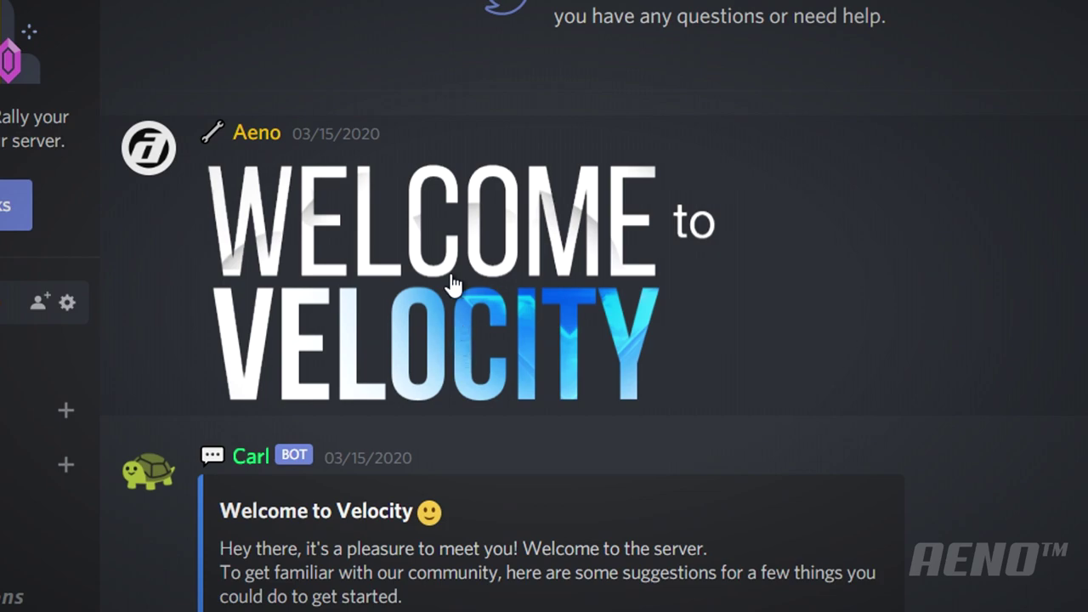
scroll(990, 523, up, 1)
scroll(986, 518, up, 1)
scroll(986, 521, down, 2)
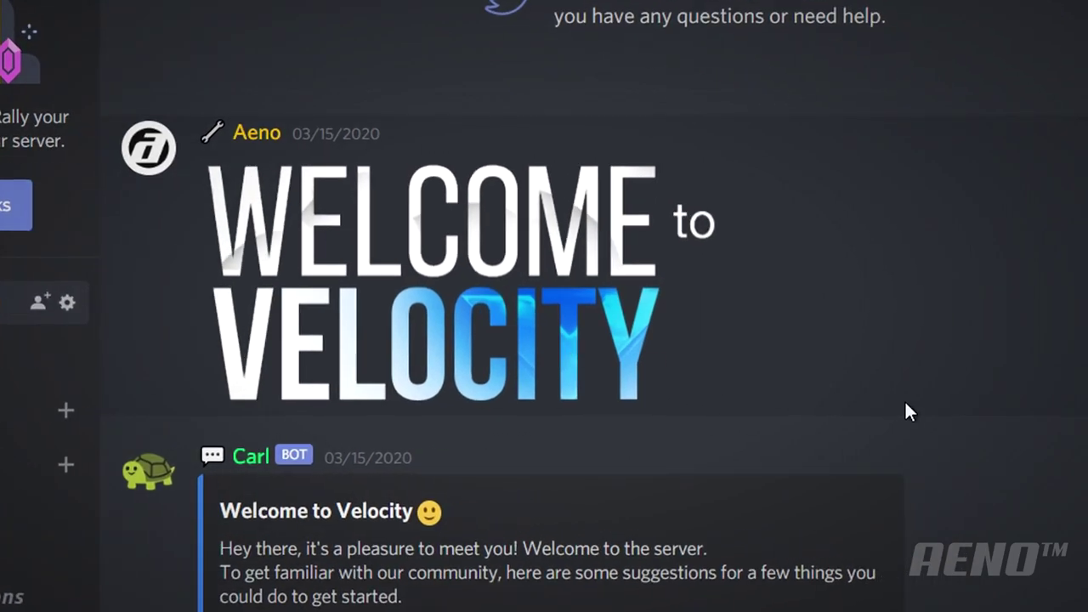
scroll(944, 400, up, 2)
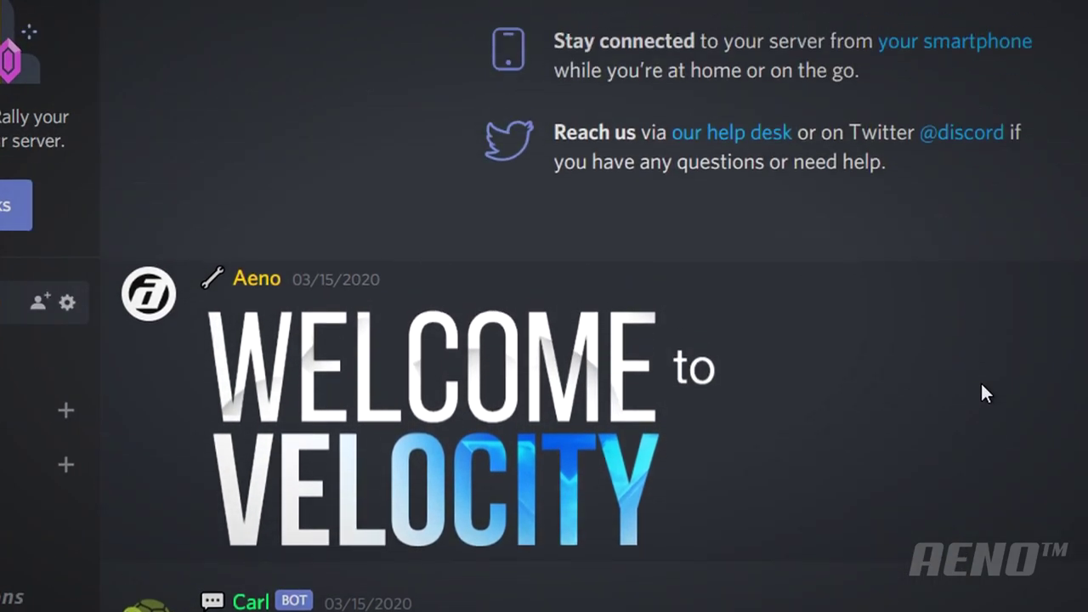
scroll(850, 425, down, 2)
scroll(1023, 487, down, 3)
scroll(765, 527, up, 8)
scroll(391, 408, down, 3)
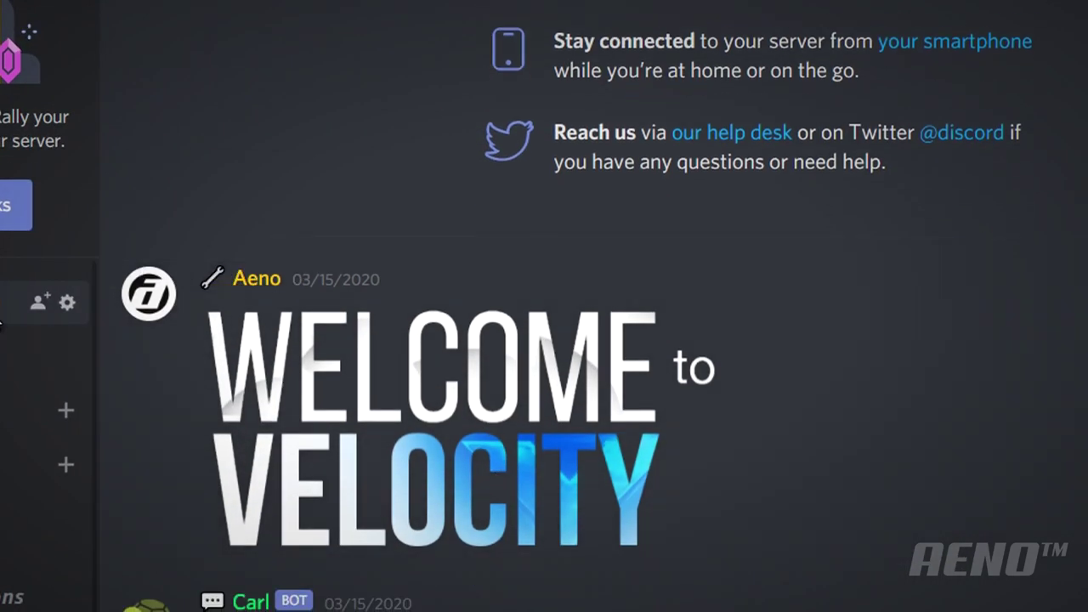
Examine how THE RANKS and THE RULES banners introduce their sections in the Welcome channel
scroll(438, 478, down, 9)
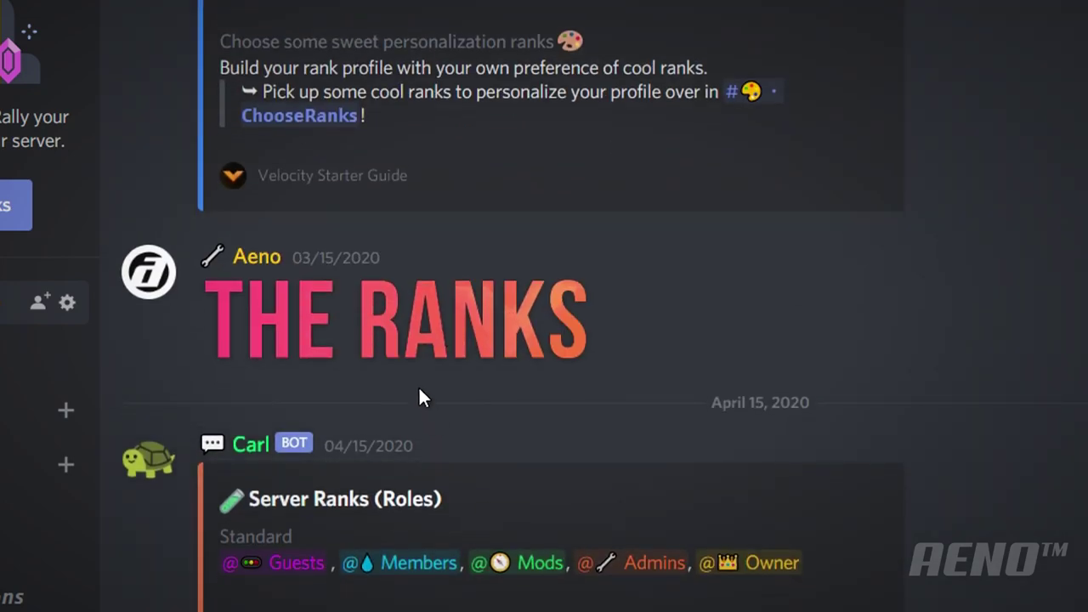
scroll(417, 322, down, 3)
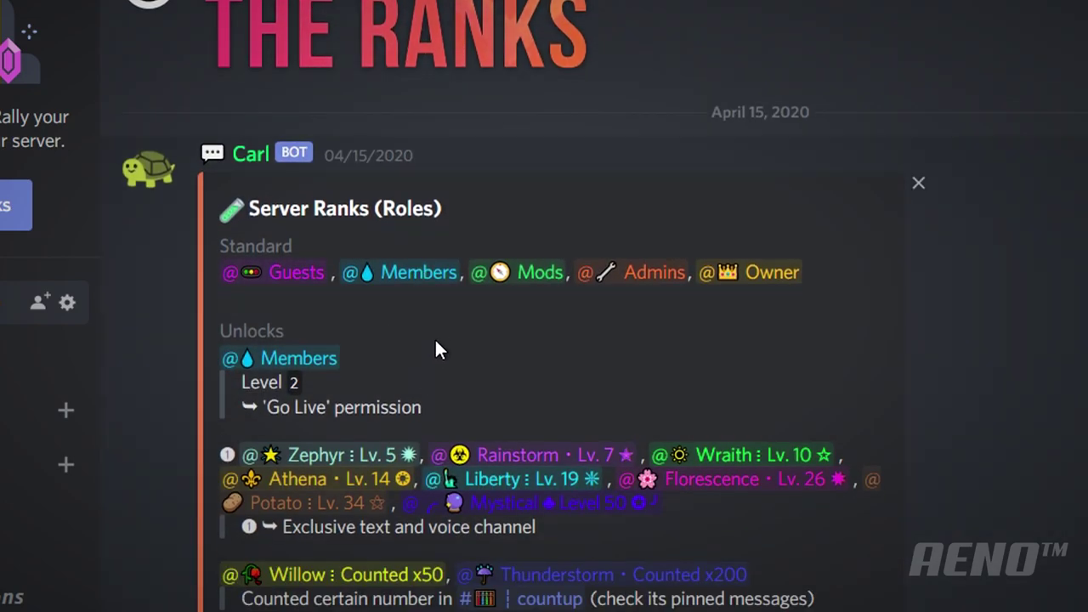
scroll(442, 352, up, 3)
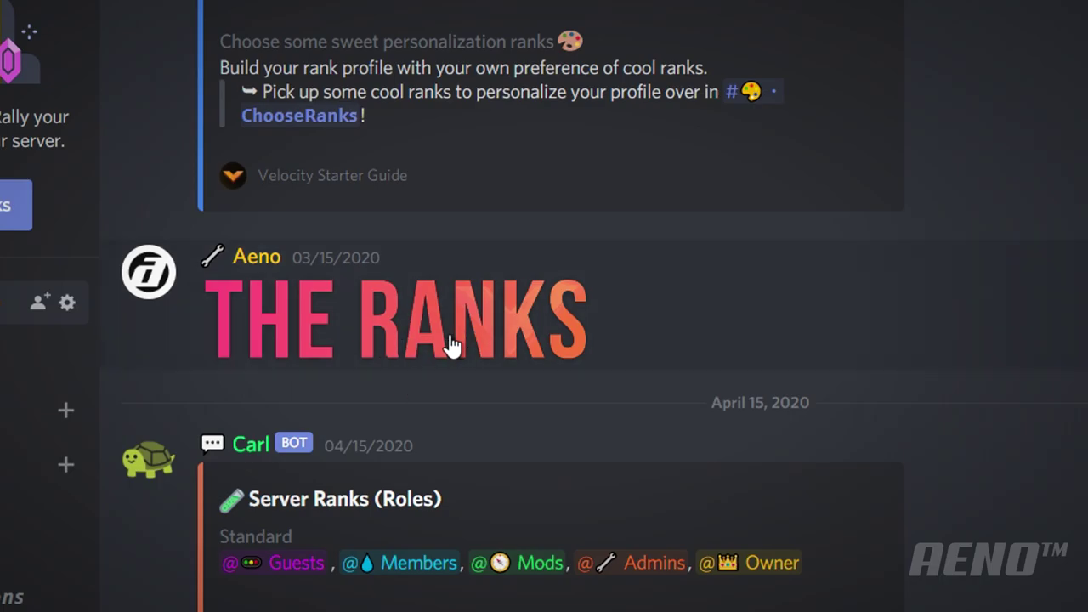
scroll(450, 343, down, 6)
scroll(463, 354, down, 6)
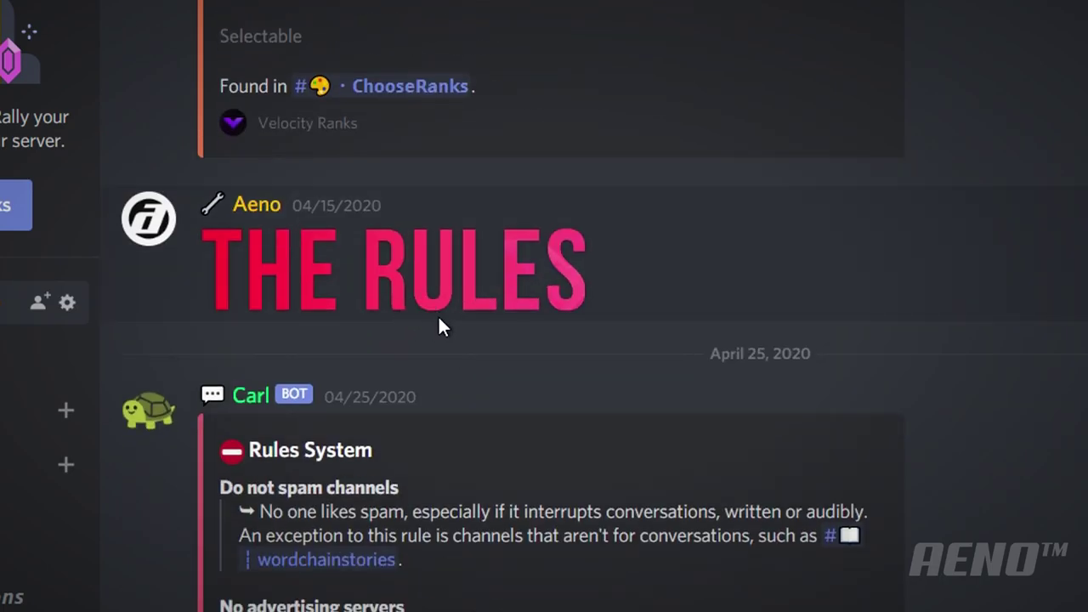
scroll(534, 444, up, 10)
scroll(741, 416, up, 6)
scroll(830, 564, down, 12)
scroll(486, 294, up, 8)
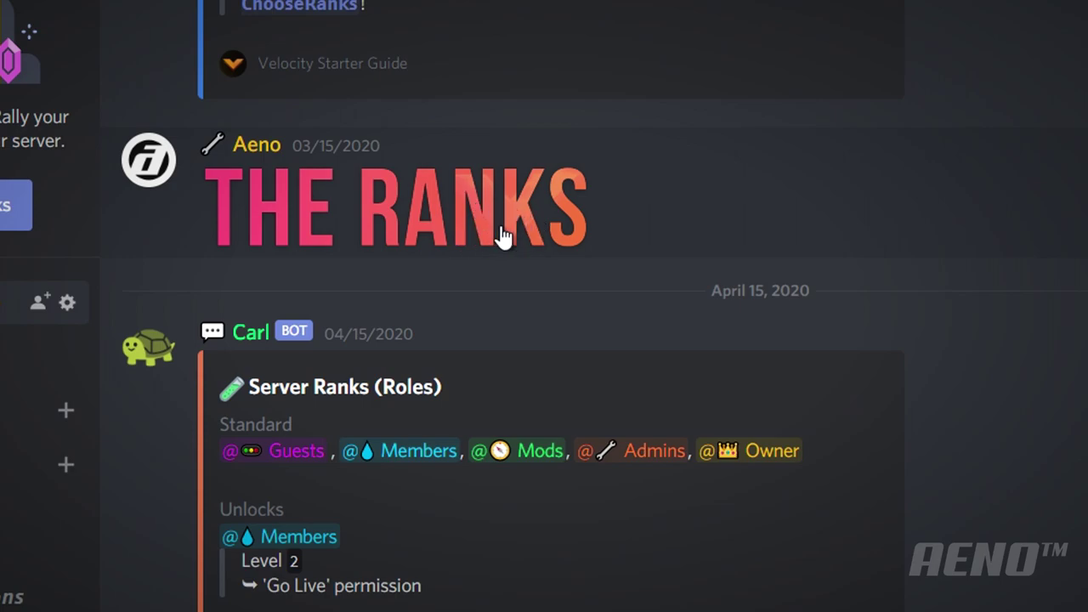
Preview THE RANKS and THE RULES banners enlarged, closing each preview
click(504, 223)
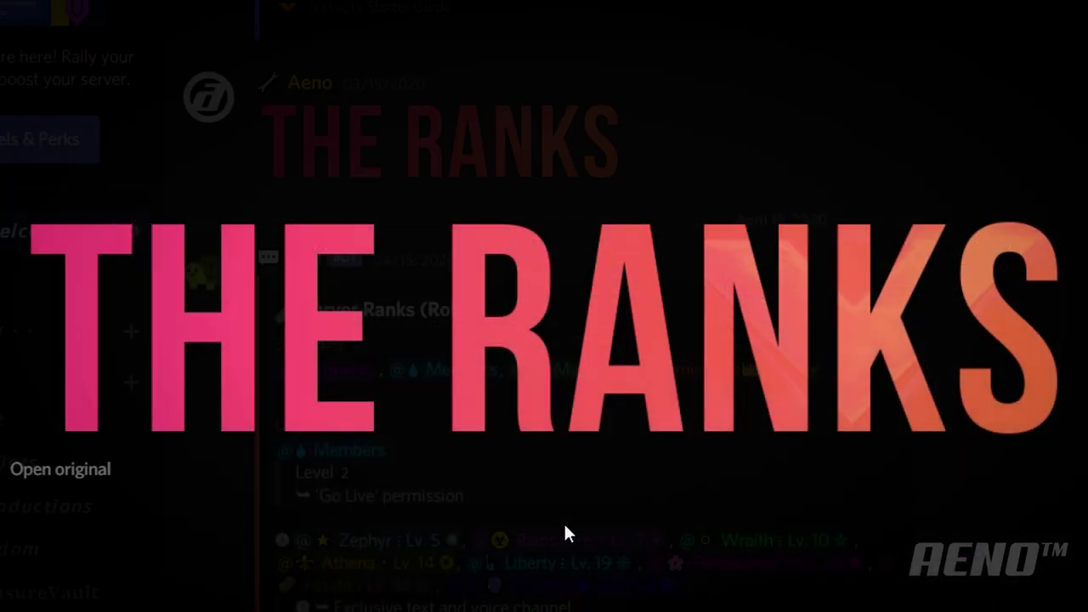
click(451, 588)
scroll(385, 426, down, 5)
click(289, 375)
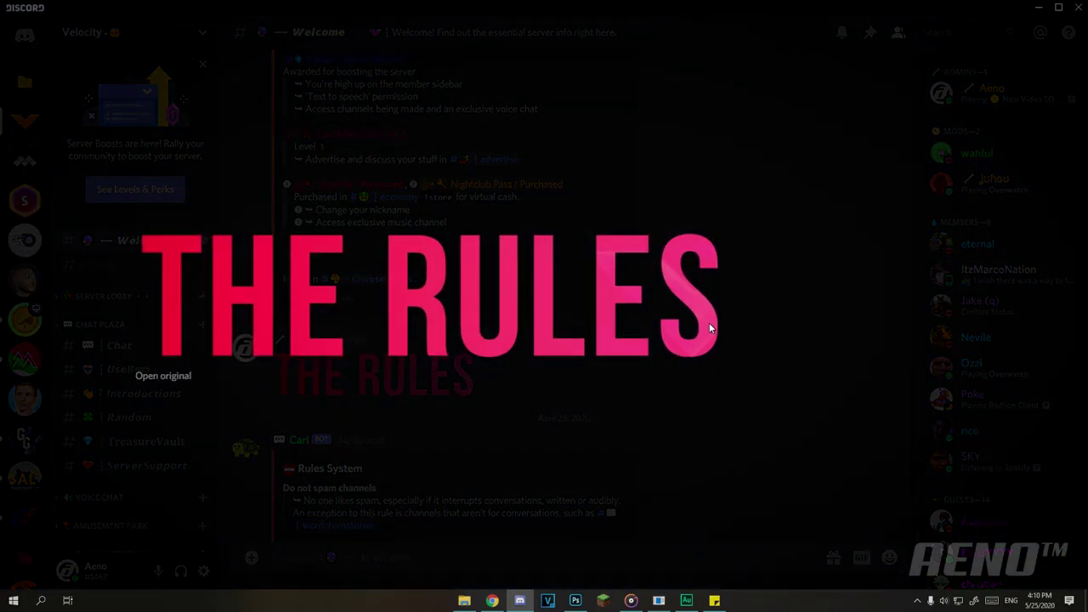
click(694, 387)
scroll(544, 507, down, 3)
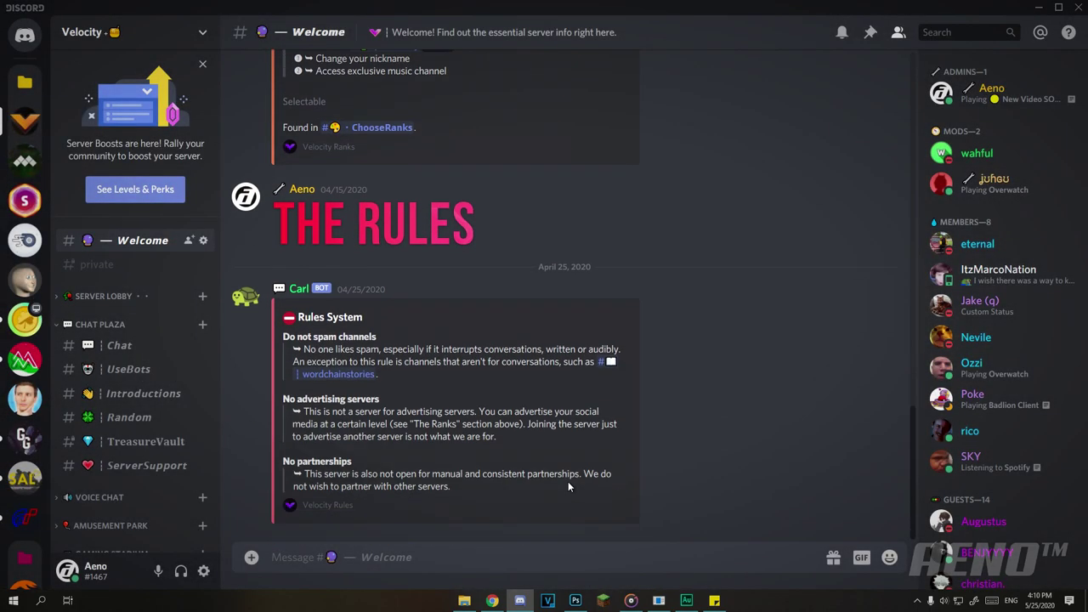
Expand the Server Lobby category and examine the notification and personalization headers in the main ChooseRanks channel
click(128, 298)
click(134, 510)
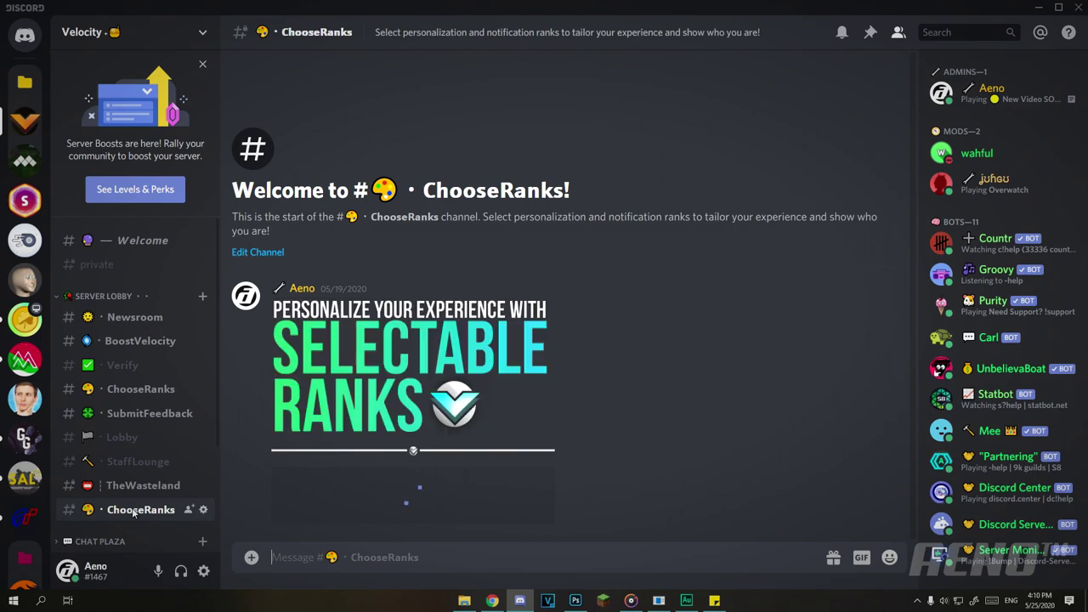
click(111, 392)
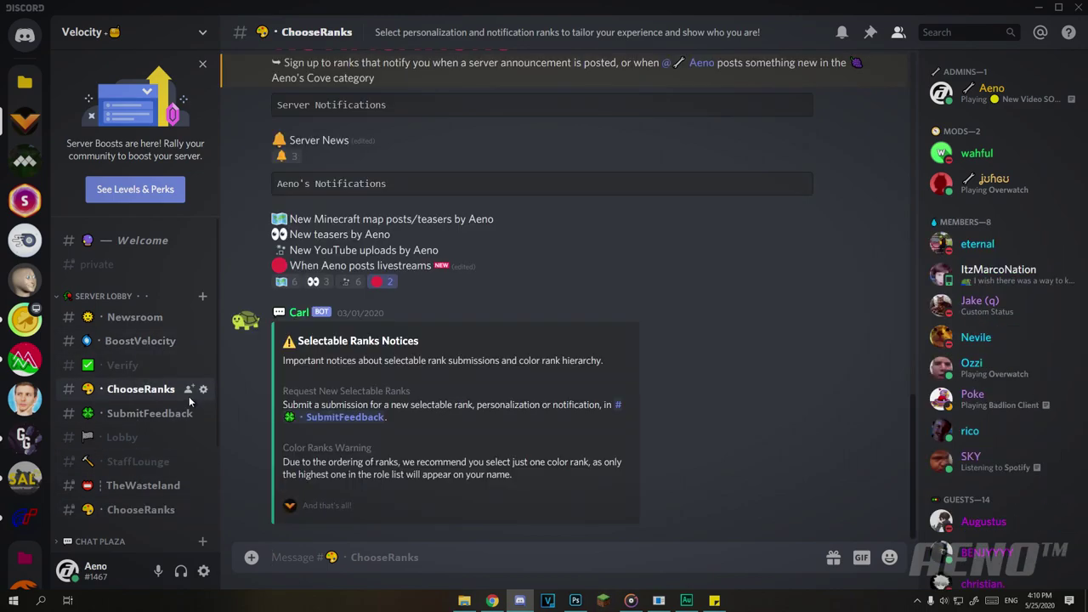
scroll(409, 280, up, 2)
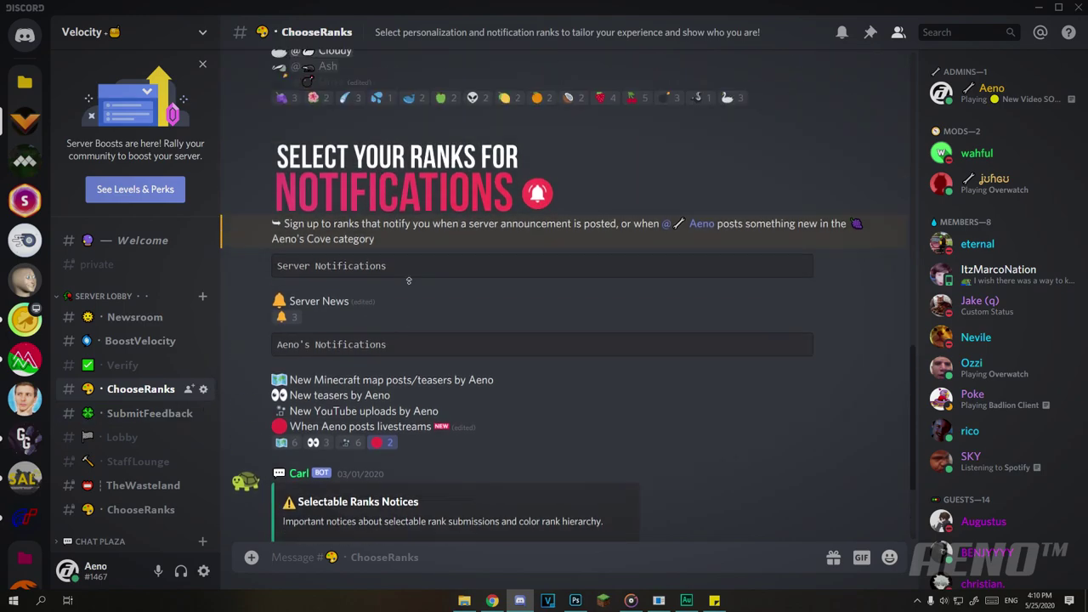
scroll(409, 280, up, 5)
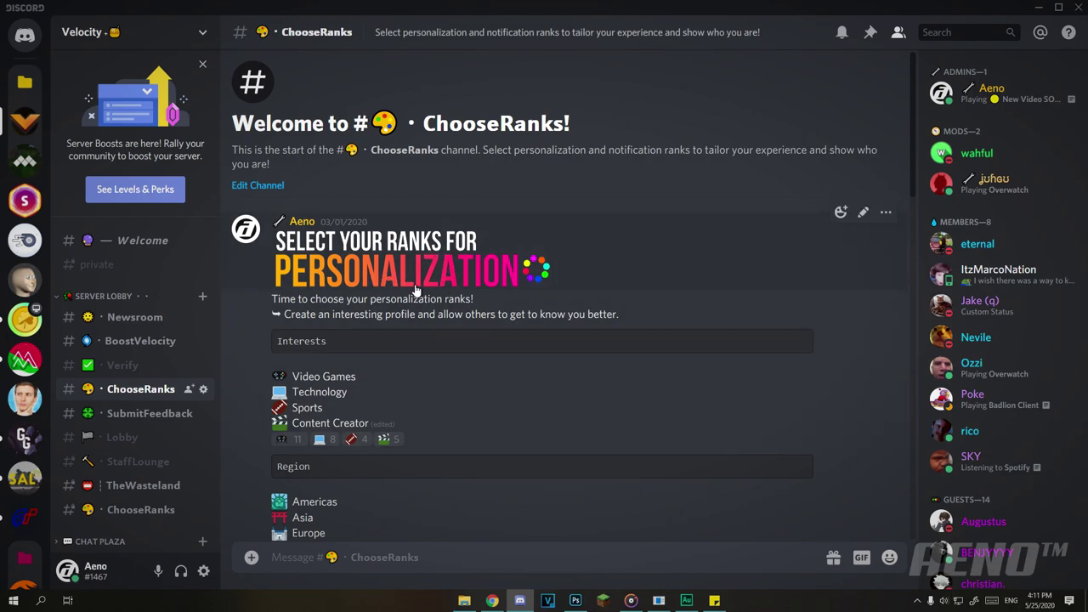
scroll(382, 255, down, 3)
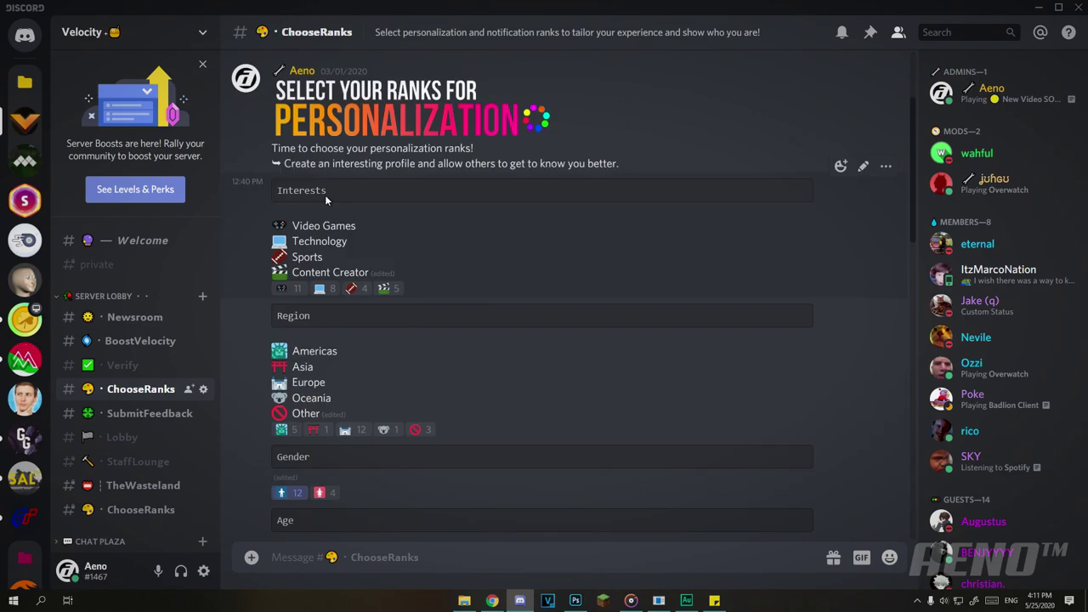
scroll(310, 327, down, 3)
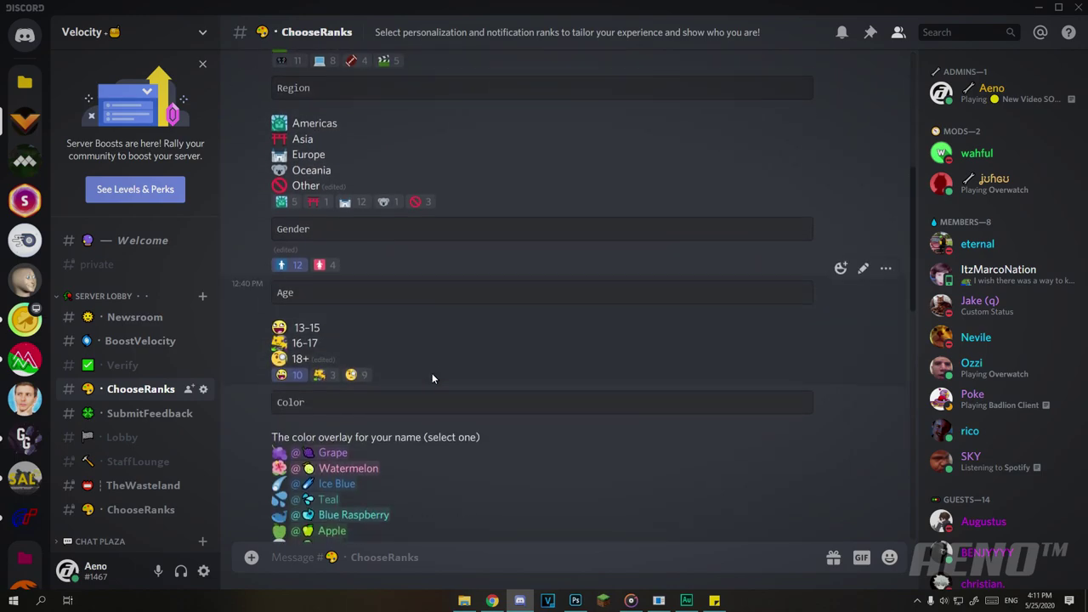
scroll(458, 380, up, 5)
click(462, 384)
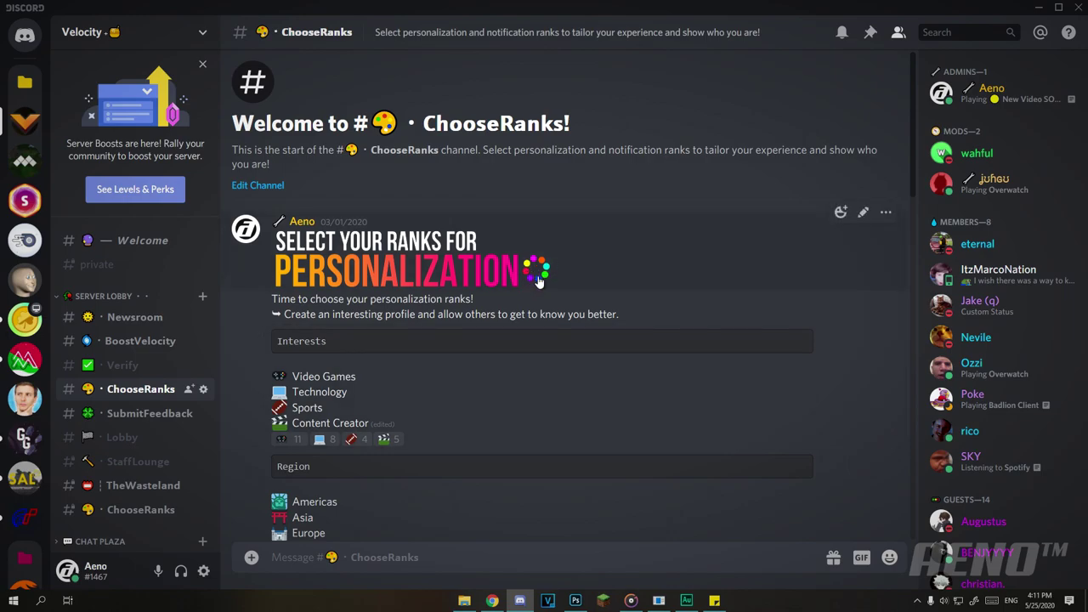
Compare the posted graphic in the private channel with the headers and sections in ChooseRanks
click(139, 263)
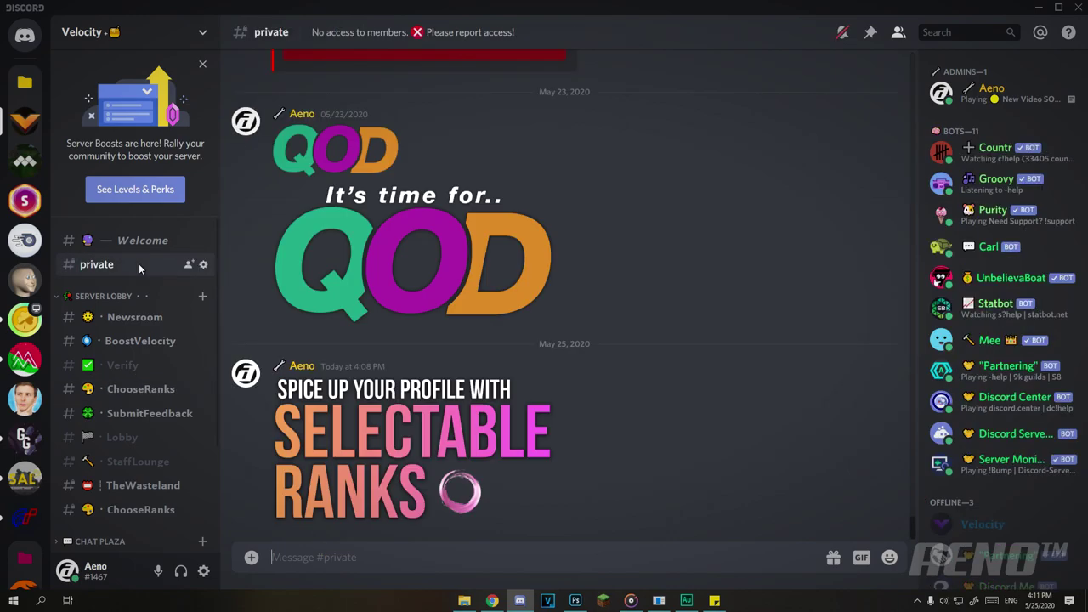
click(140, 389)
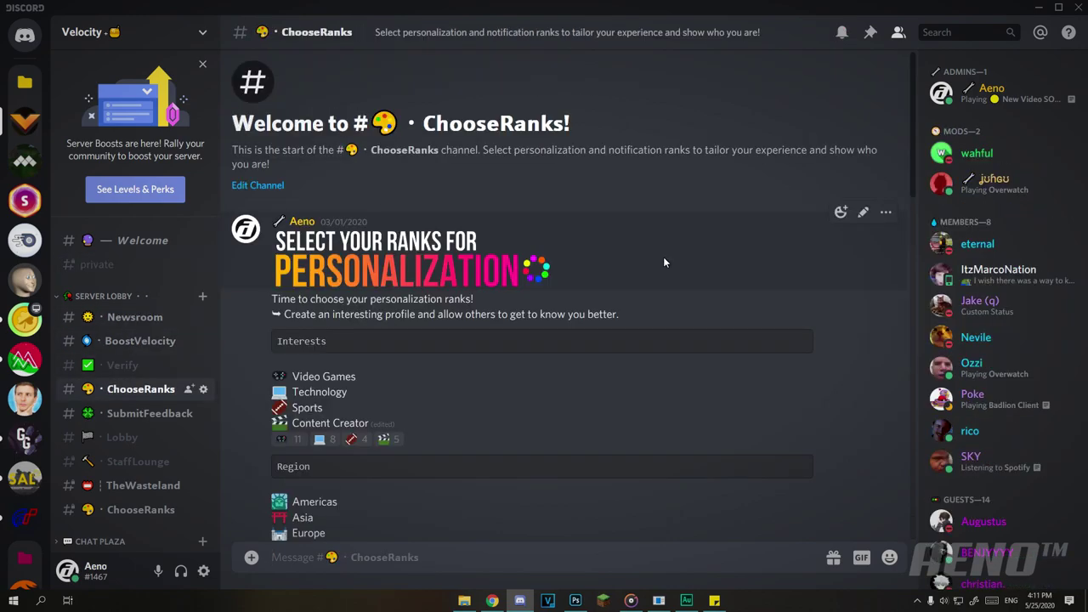
scroll(664, 257, down, 10)
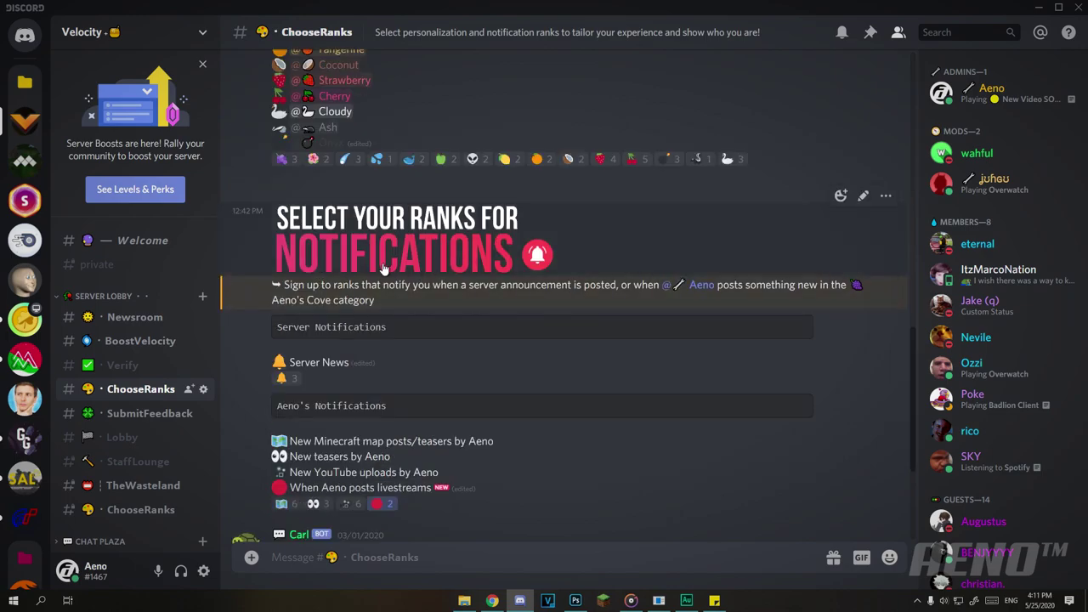
scroll(444, 301, down, 3)
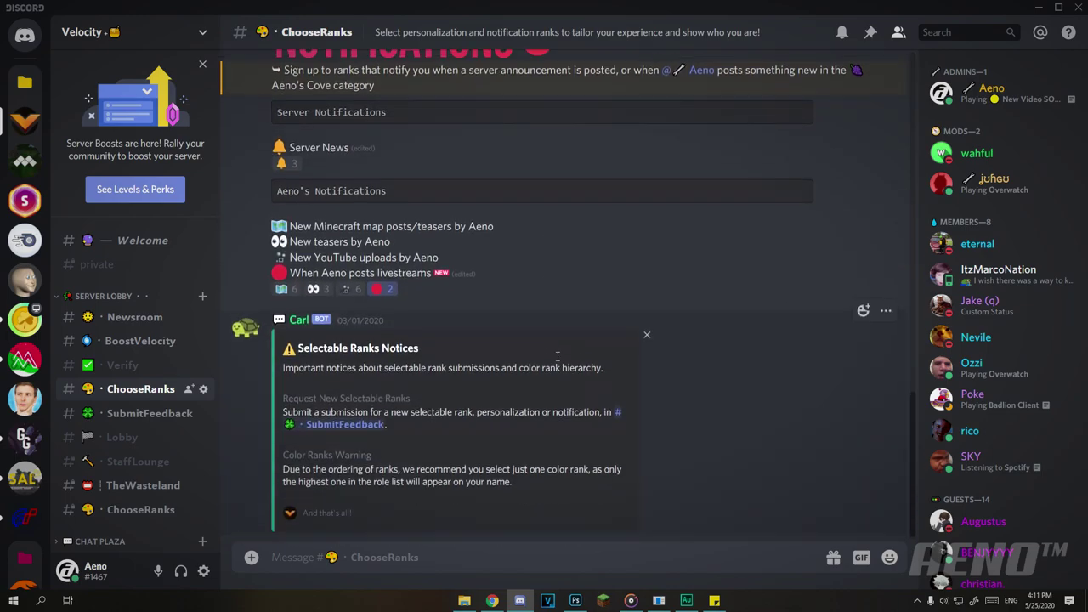
scroll(538, 411, up, 5)
View the SERVER BOOSTING banner and the perks embed in the BoostVelocity channel
scroll(539, 434, down, 1)
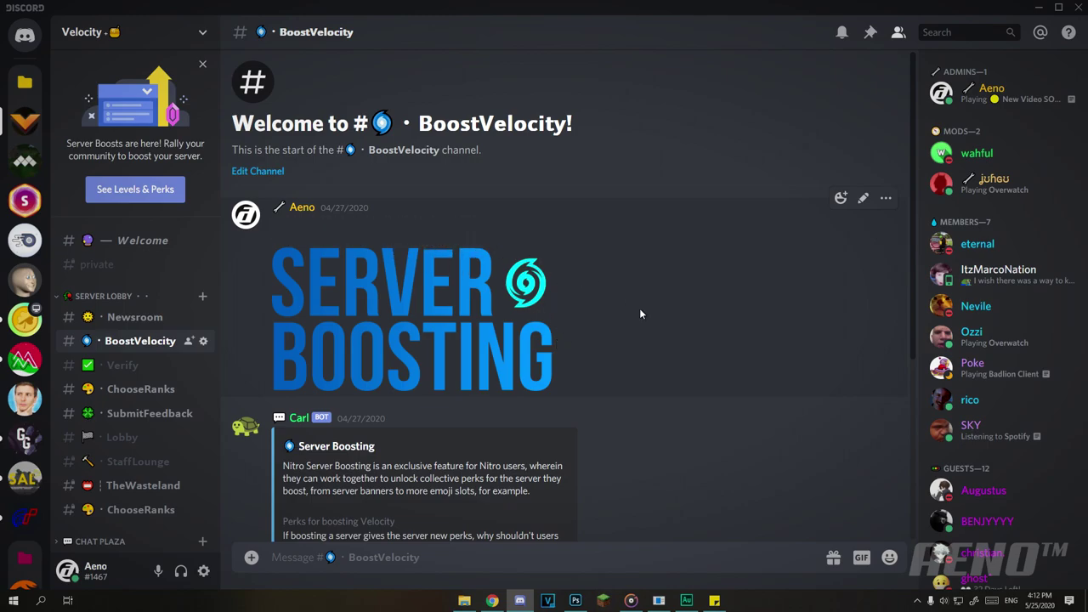
scroll(636, 303, down, 3)
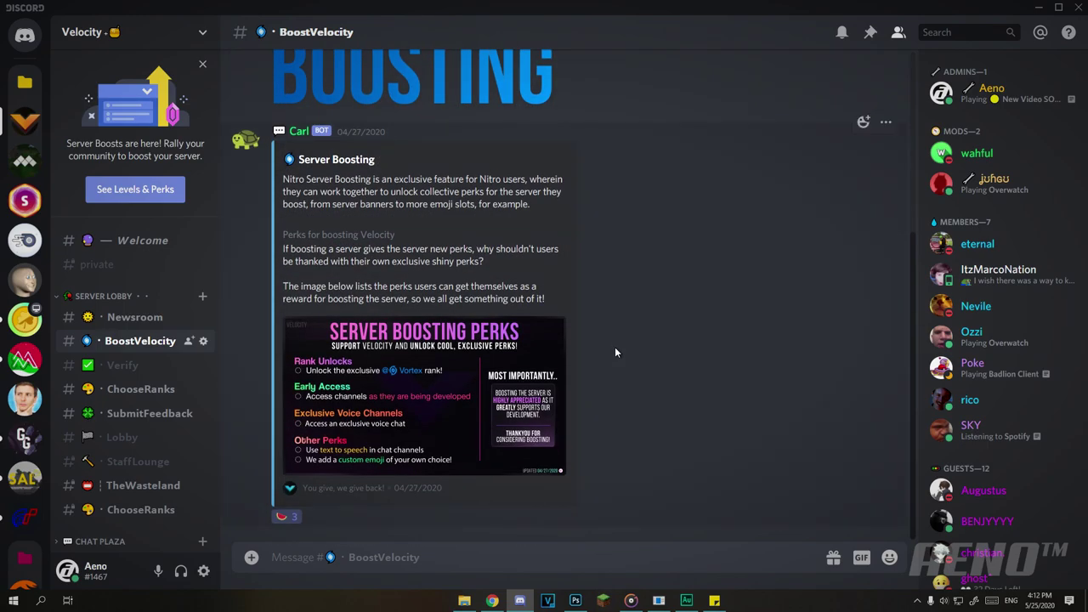
scroll(611, 358, up, 3)
scroll(125, 389, down, 2)
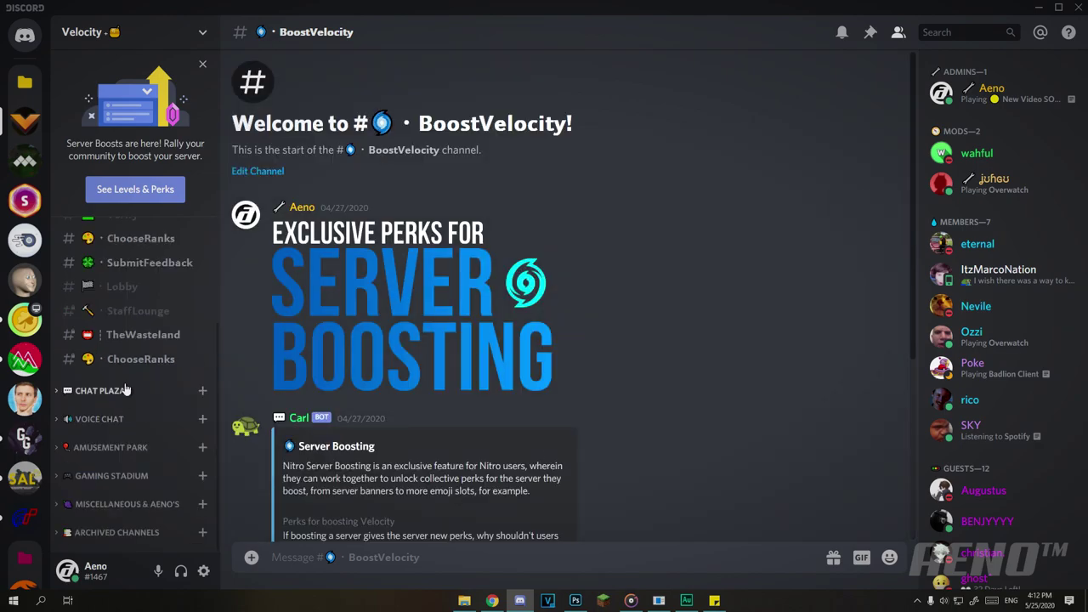
Expand the Chat Plaza category, open TreasureVault, and preview its TREASURE VAULT banner enlarged
click(125, 397)
click(132, 506)
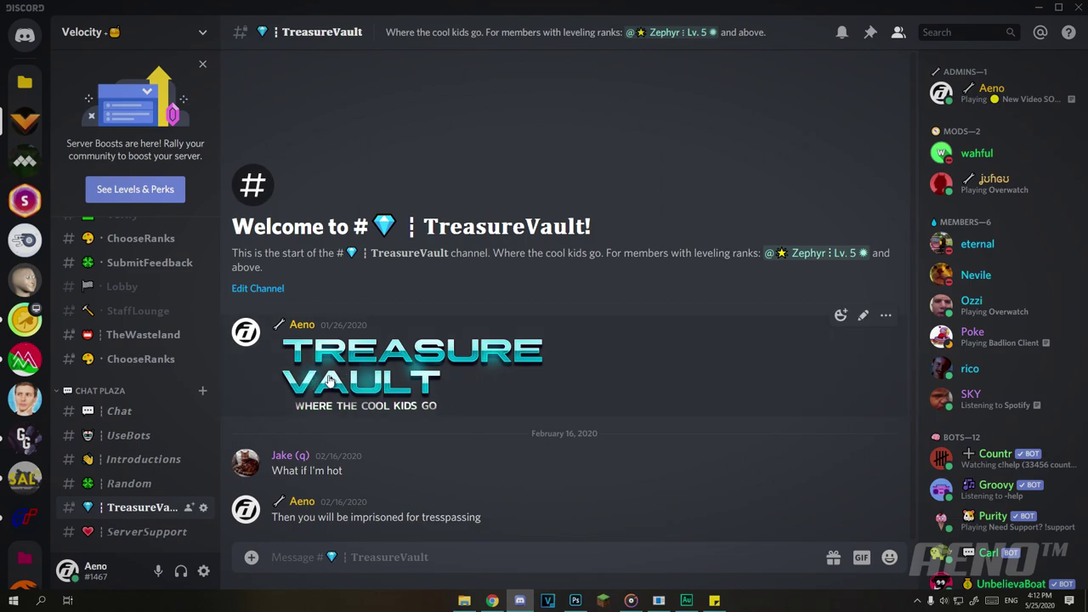
click(383, 389)
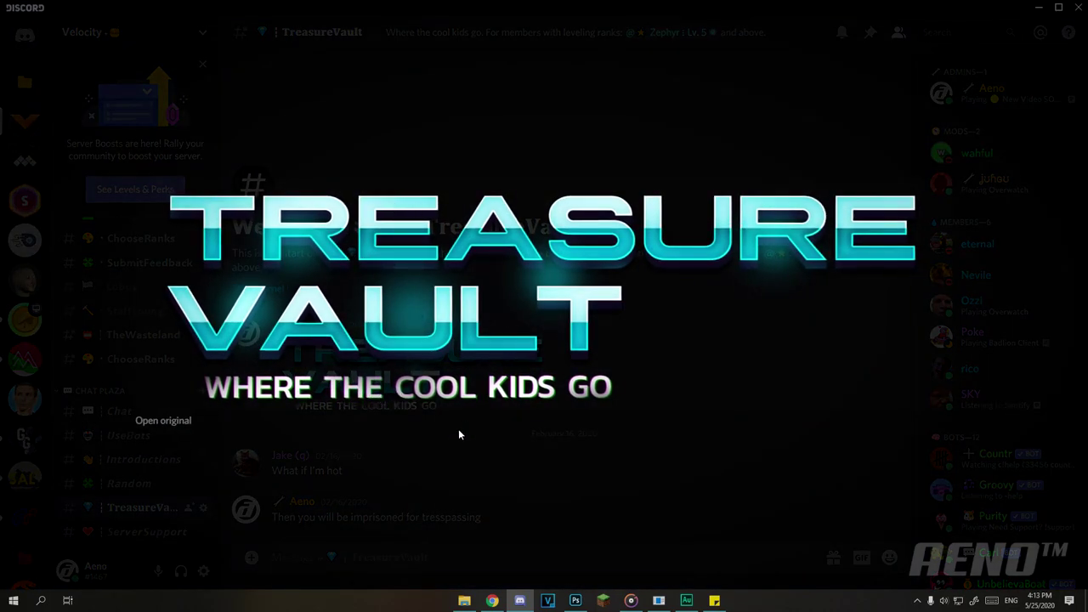
click(424, 523)
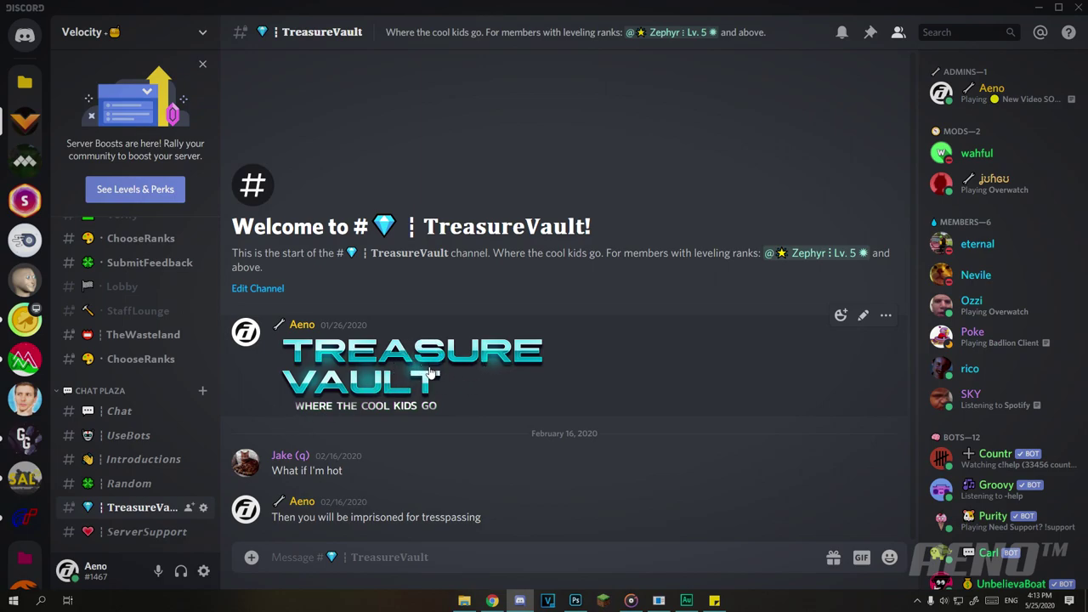
scroll(140, 475, down, 3)
scroll(146, 487, up, 5)
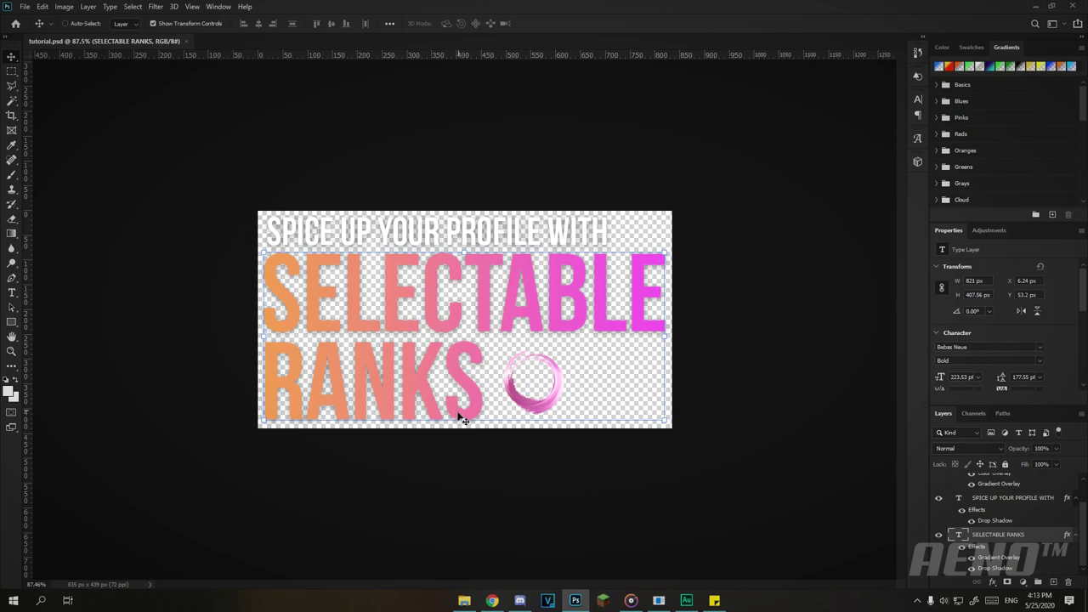
Switch to Photoshop and use the Crop tool to extend the canvas below the RANKS text to 572 px high
key(c)
drag(463, 428, 459, 462)
key(Return)
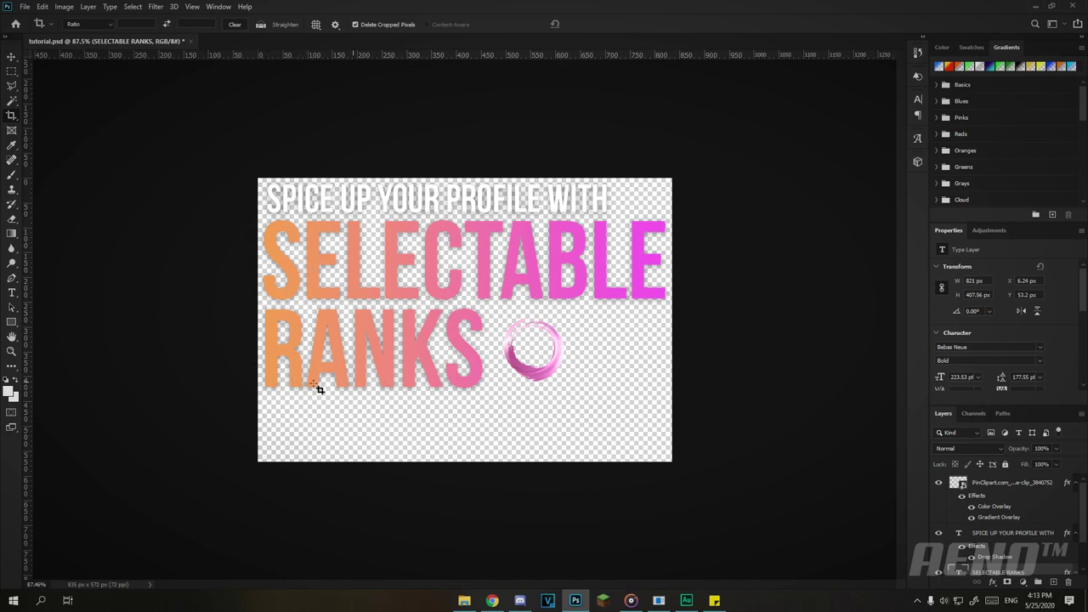
Switch to Discord to view the TREASURE VAULT banner again and return to the Photoshop document
click(517, 601)
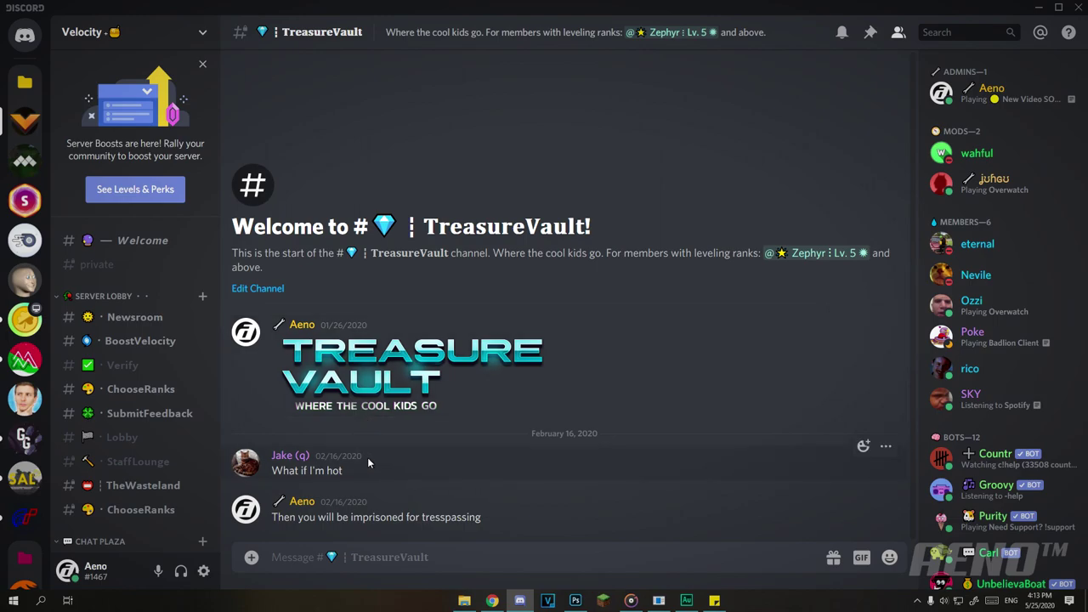
click(575, 600)
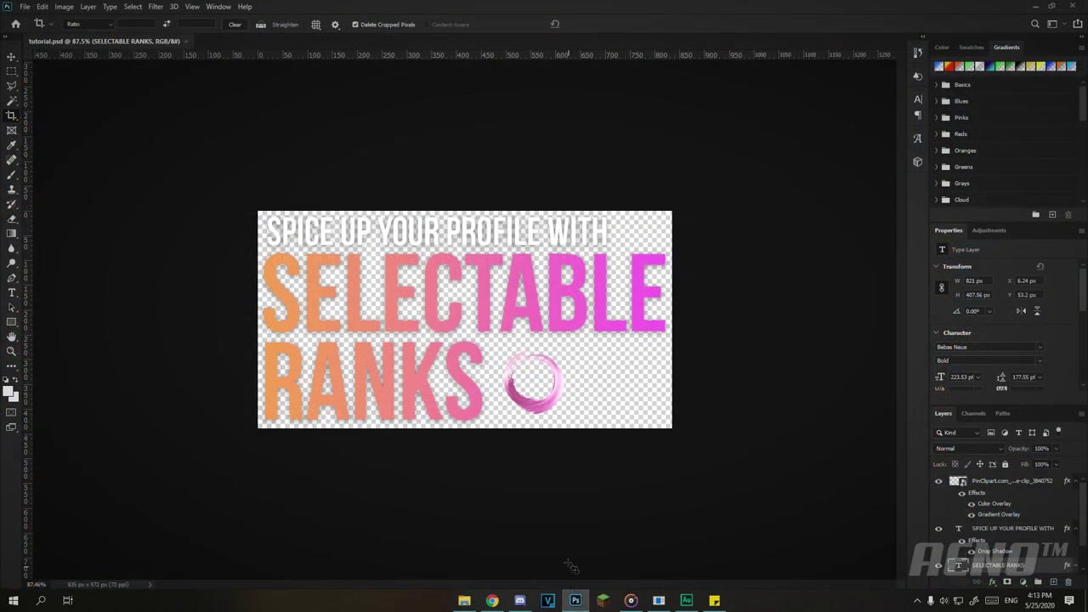